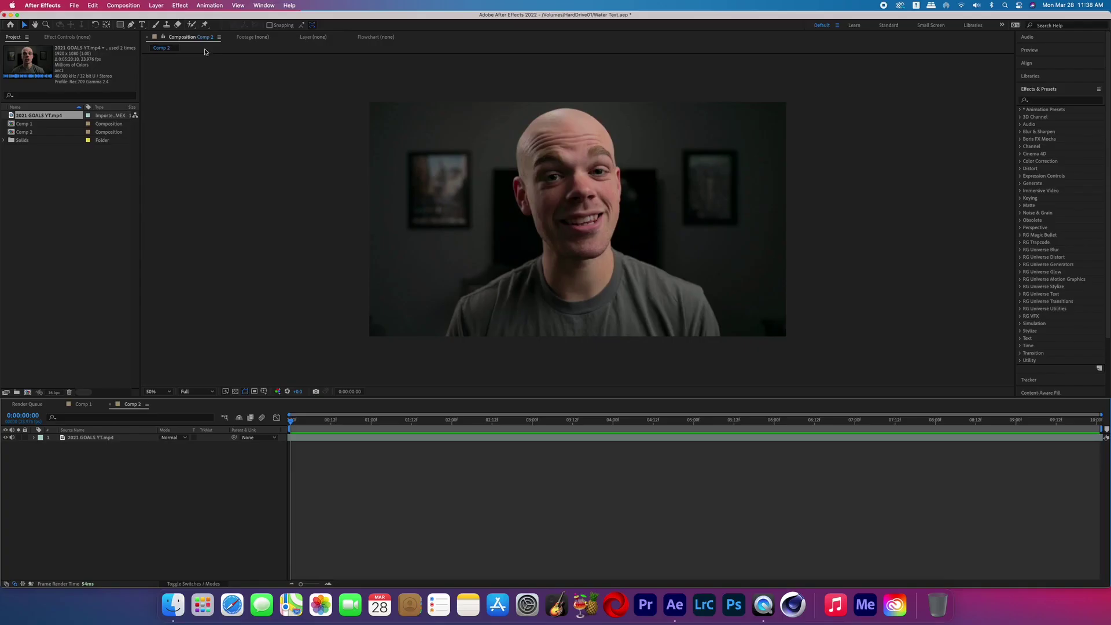
# Create a text layer reading 'WATER TEXT' in the composition.
pyautogui.click(142, 25)
pyautogui.click(562, 281)
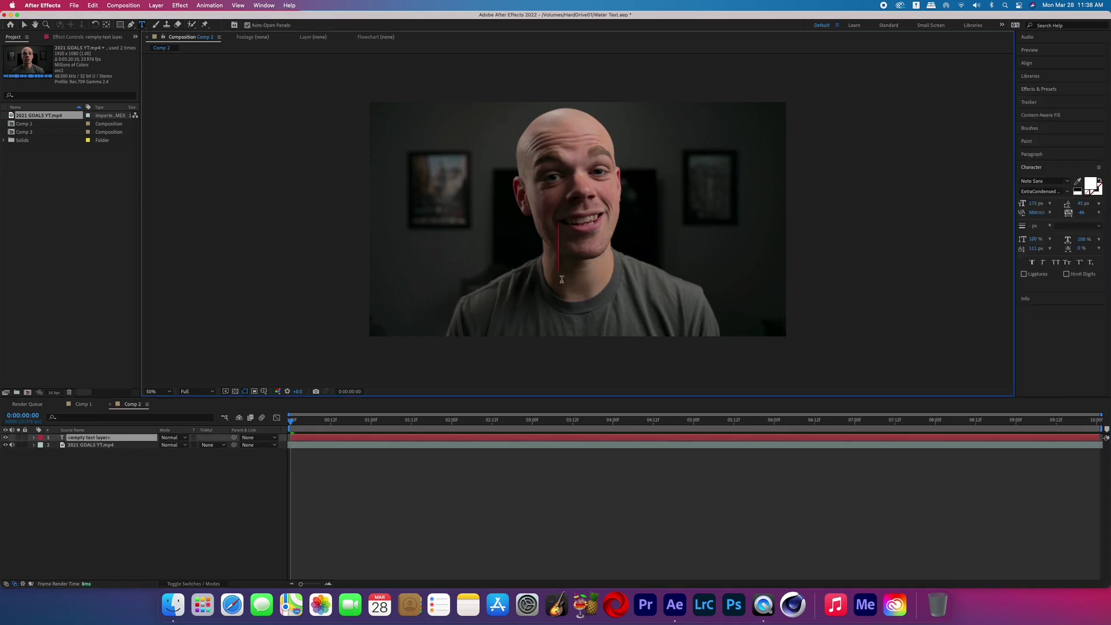
pyautogui.write('WATER')
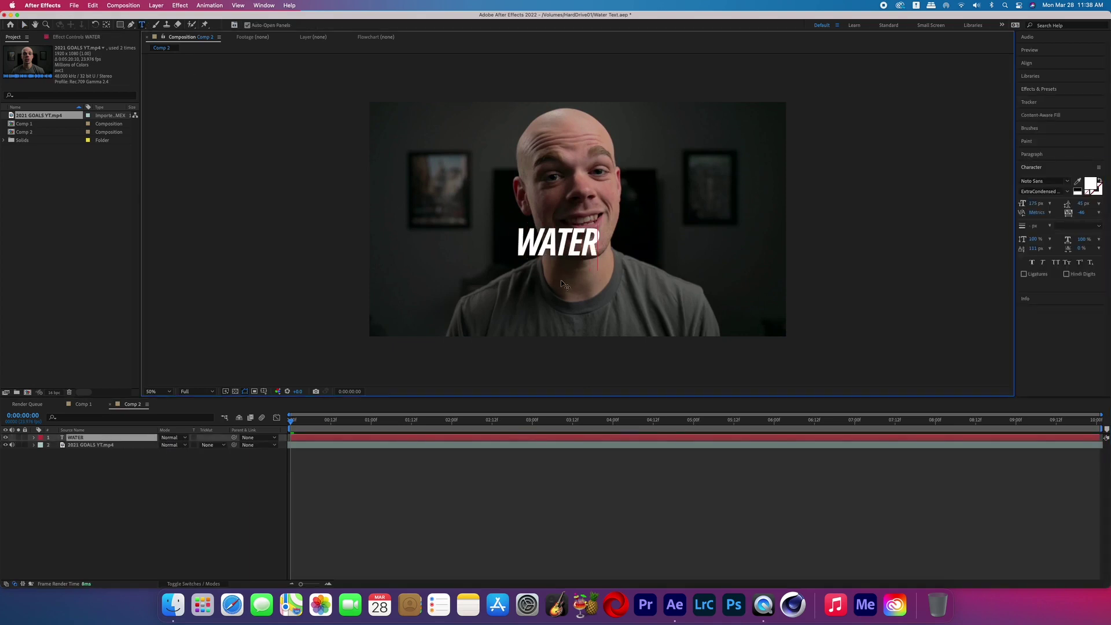
pyautogui.write(' TEXT')
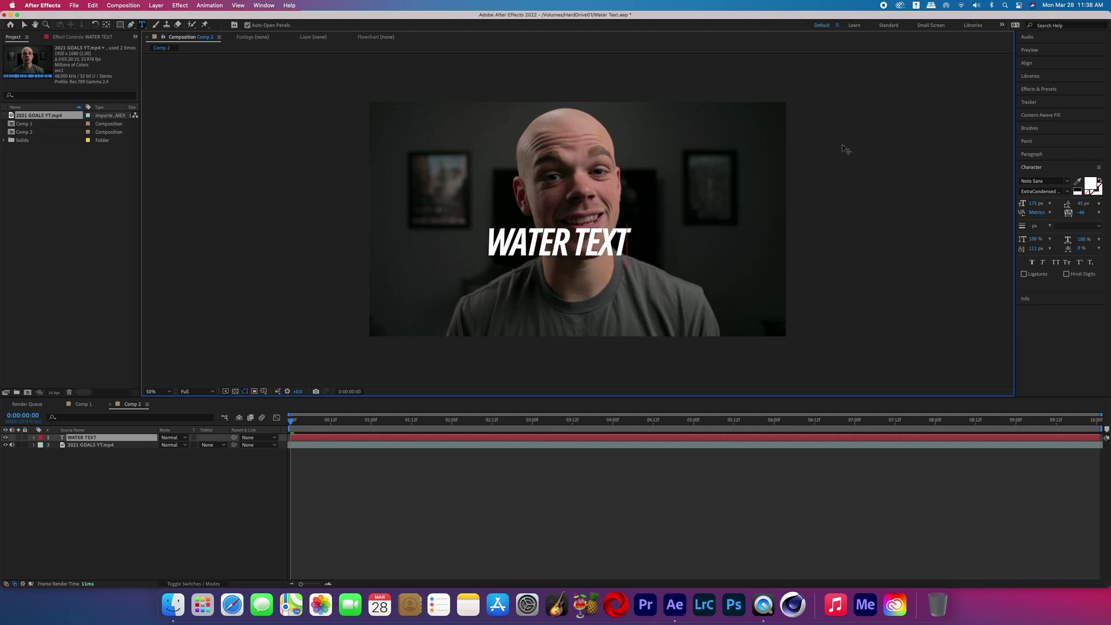
# Centre the title horizontally and lower it to Position Y 1042.
pyautogui.click(1034, 64)
pyautogui.click(1039, 85)
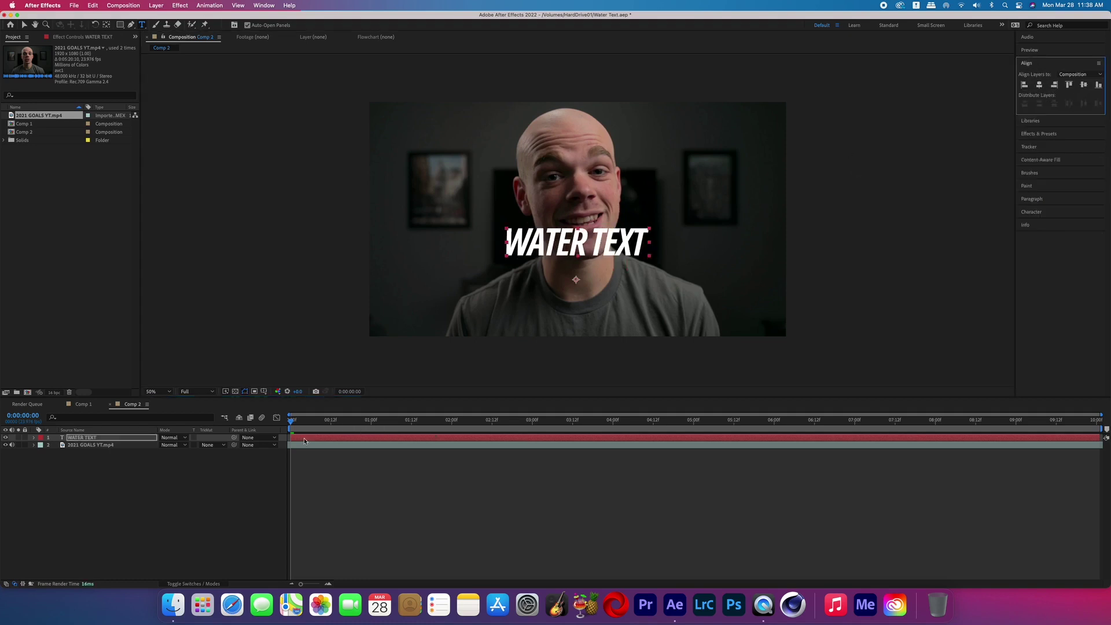
pyautogui.press('p')
pyautogui.moveTo(174, 446); pyautogui.dragTo(305, 446)
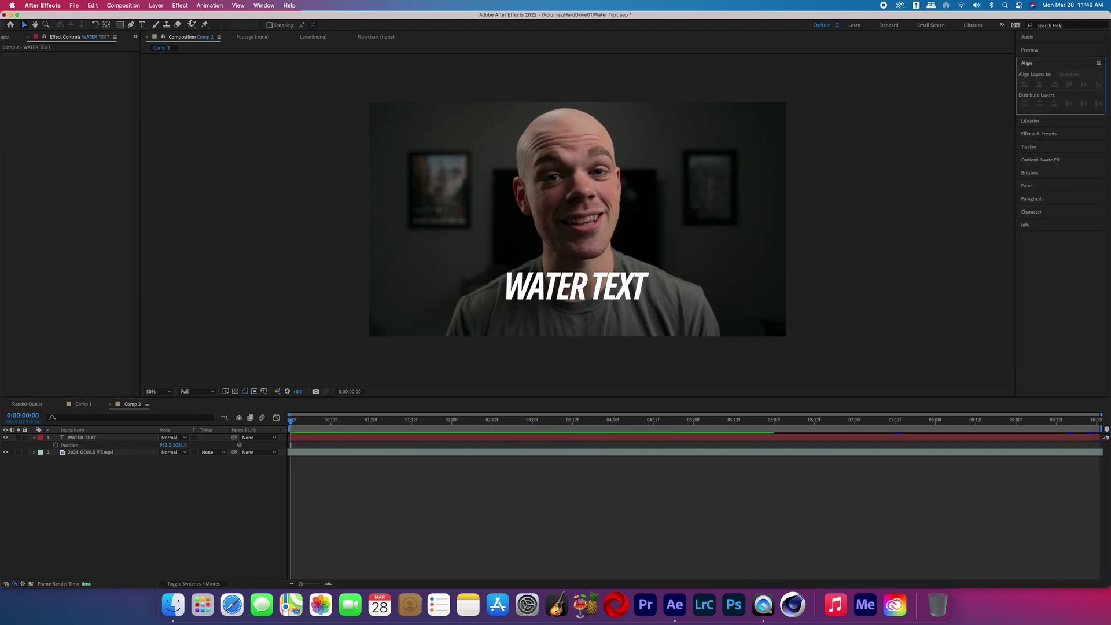
# Add a new adjustment layer above the title.
pyautogui.click(156, 5)
pyautogui.moveTo(191, 18)
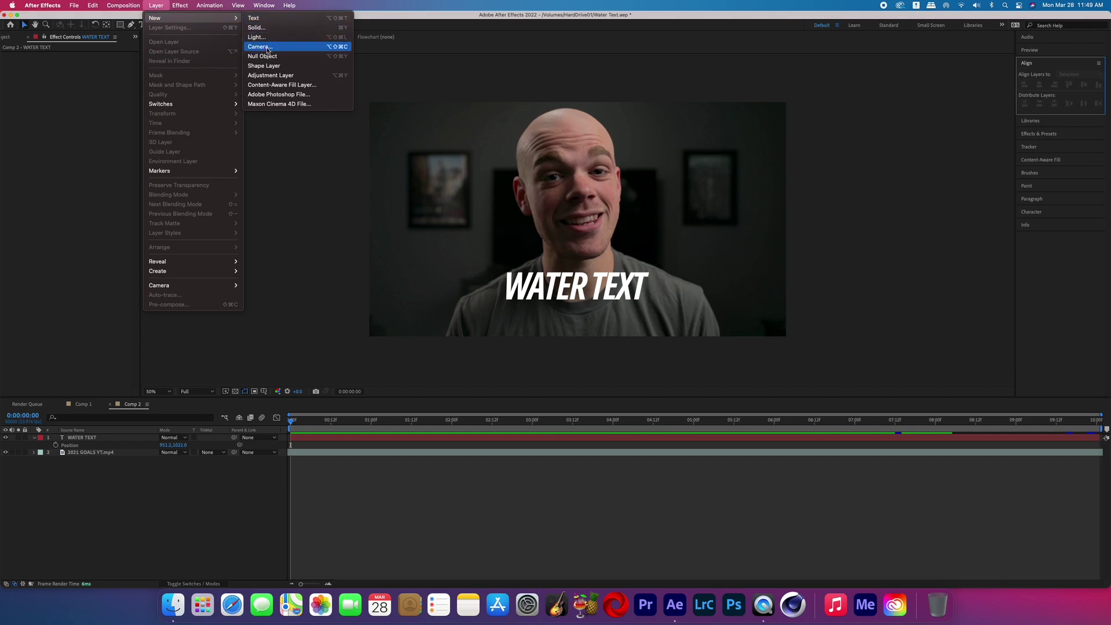
pyautogui.click(270, 76)
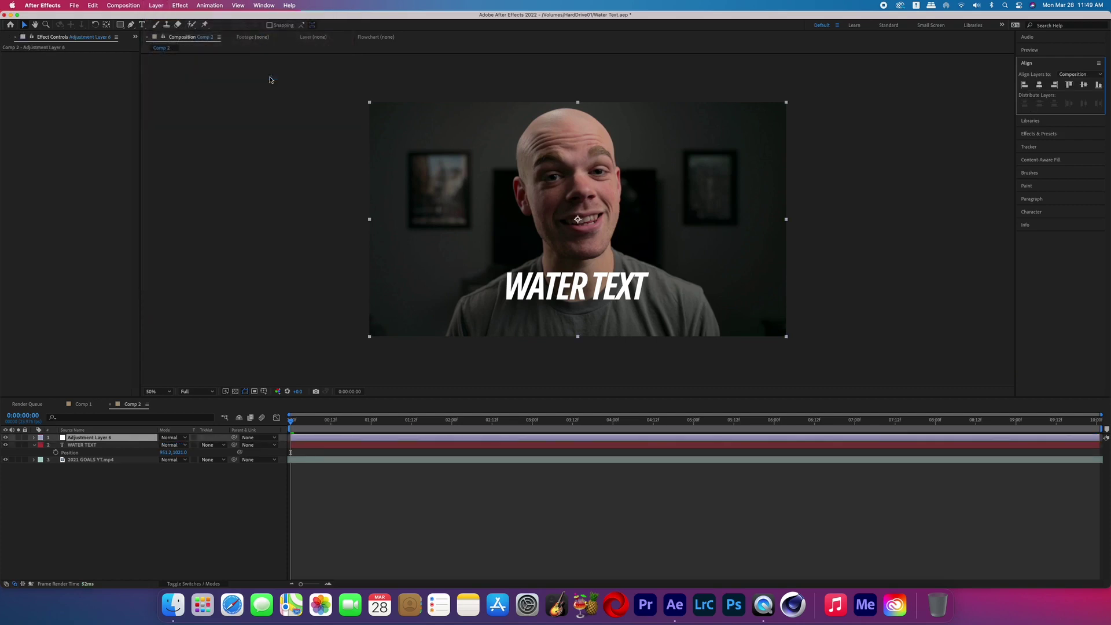
# Apply RG VFX Chromatic Displacement to the adjustment layer.
pyautogui.click(1039, 134)
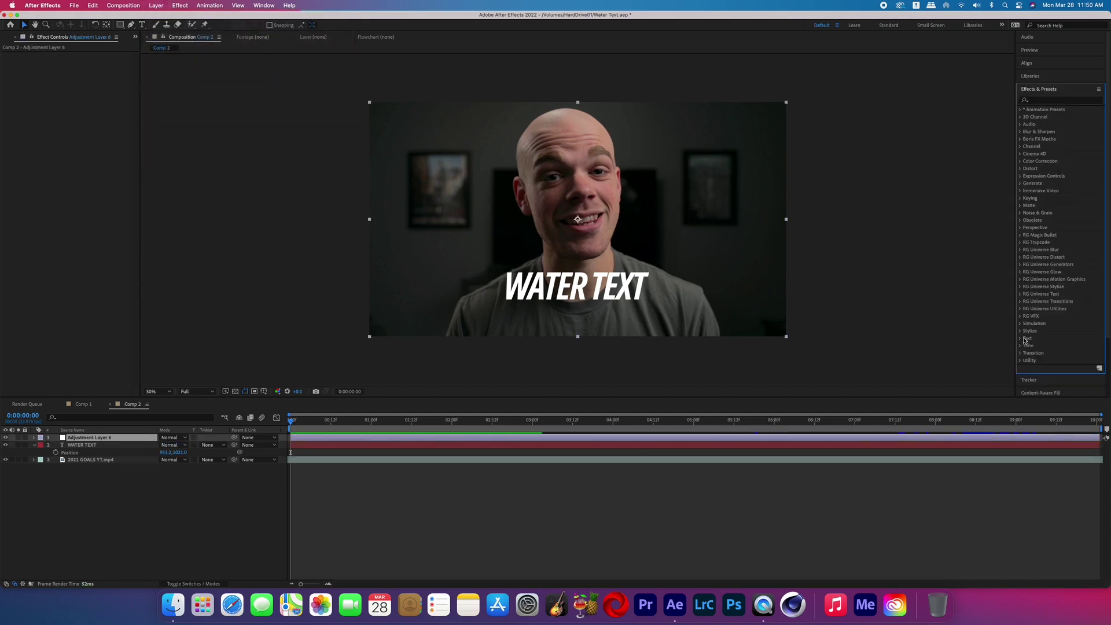
pyautogui.click(1021, 317)
pyautogui.moveTo(1054, 324); pyautogui.dragTo(880, 438)
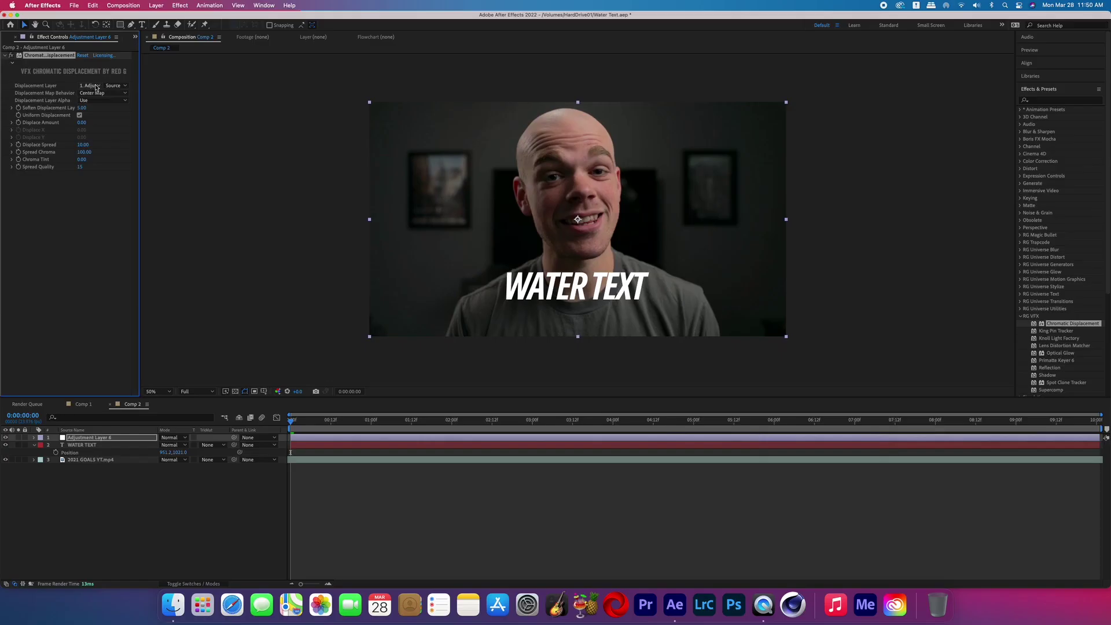
# Use WATER TEXT as displacement layer with Effects & Masks source and alpha ignored.
pyautogui.click(96, 87)
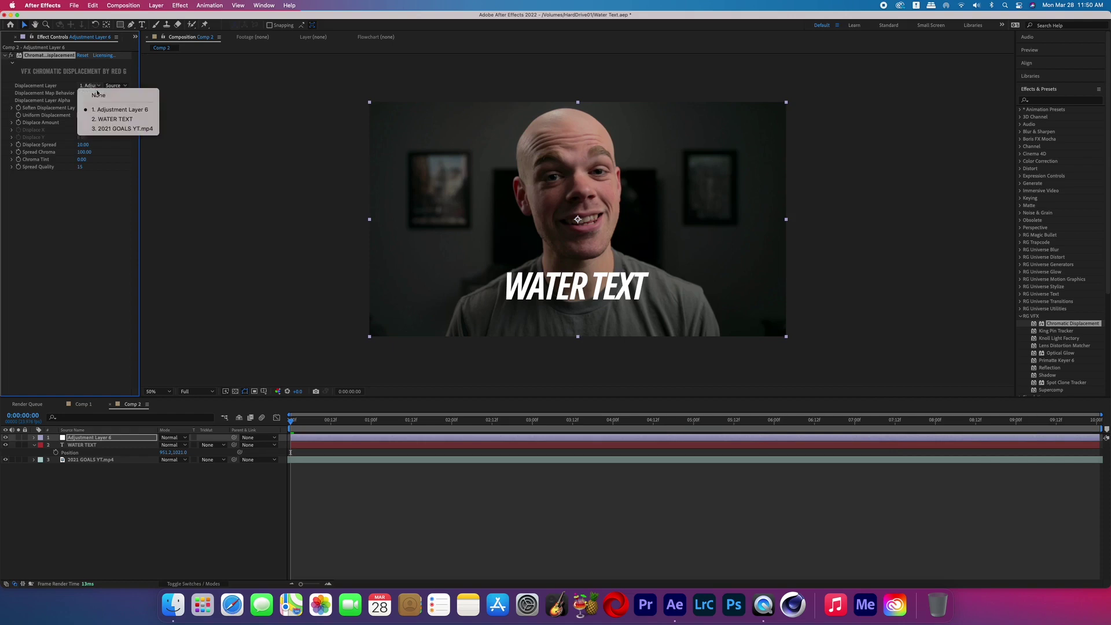
pyautogui.click(106, 119)
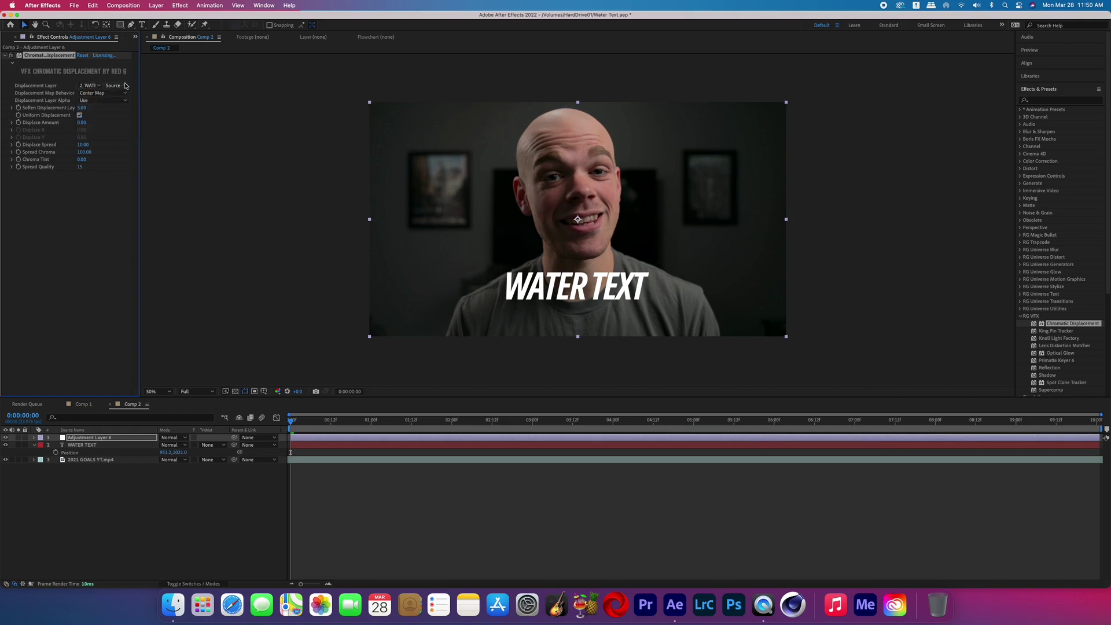
pyautogui.click(115, 85)
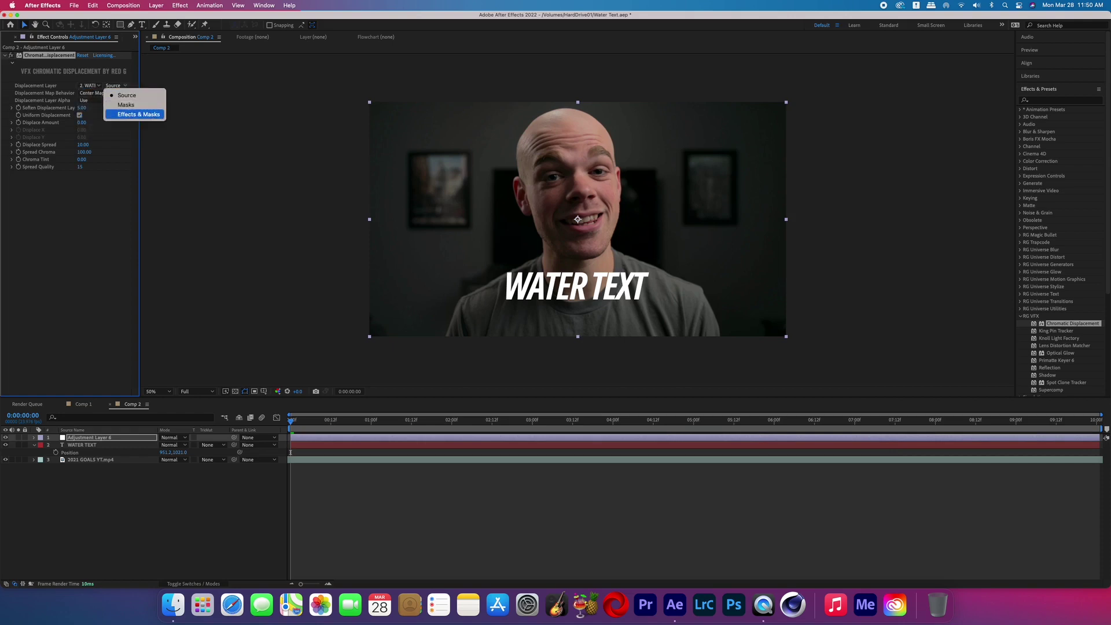
pyautogui.click(129, 114)
pyautogui.click(122, 101)
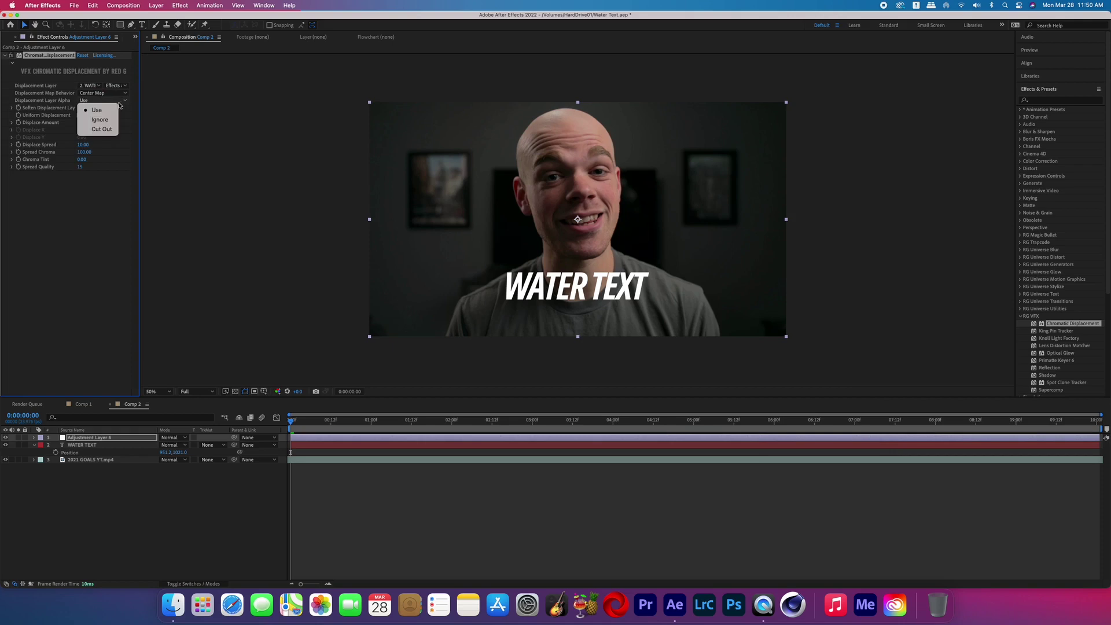
pyautogui.click(111, 119)
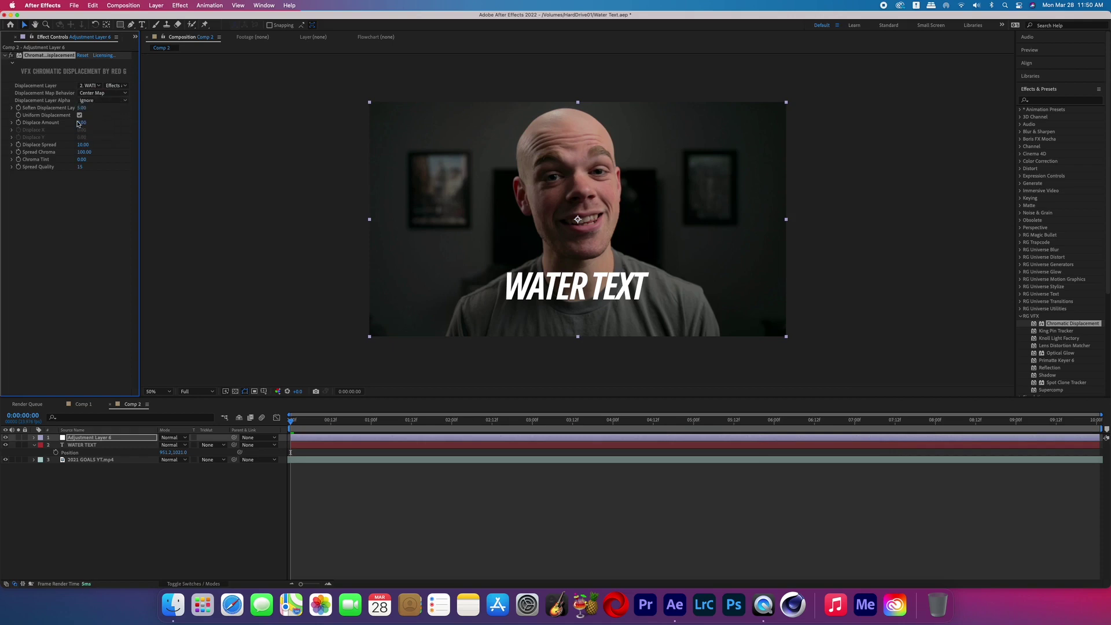
# Set Displace Amount to 75 and Soften Displacement Layer to 0.60.
pyautogui.moveTo(86, 123); pyautogui.dragTo(86, 122)
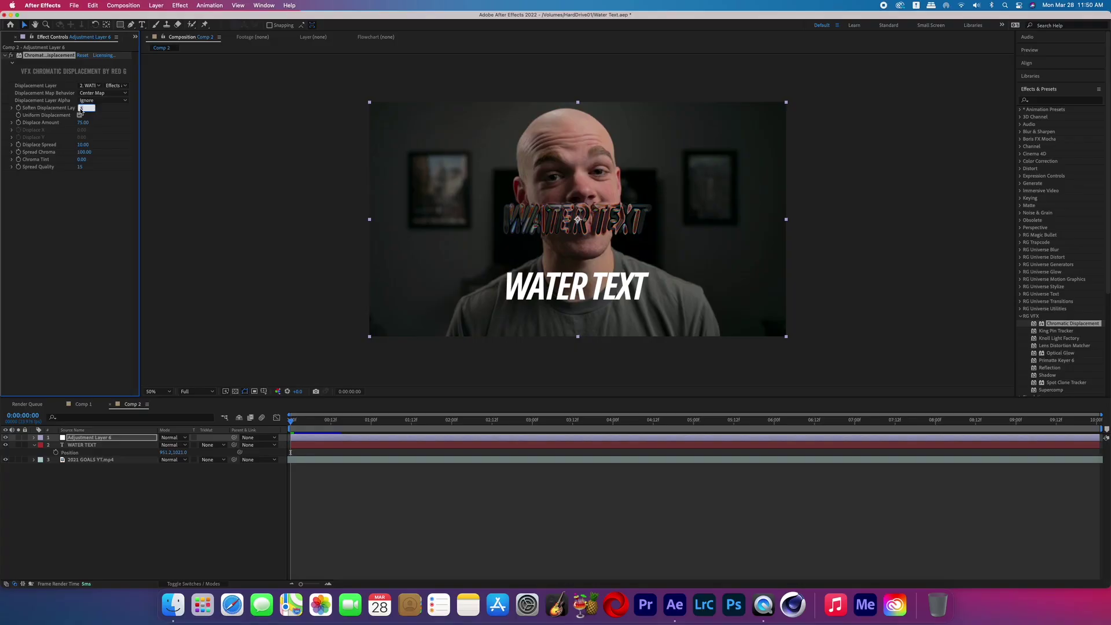
pyautogui.press('Return')
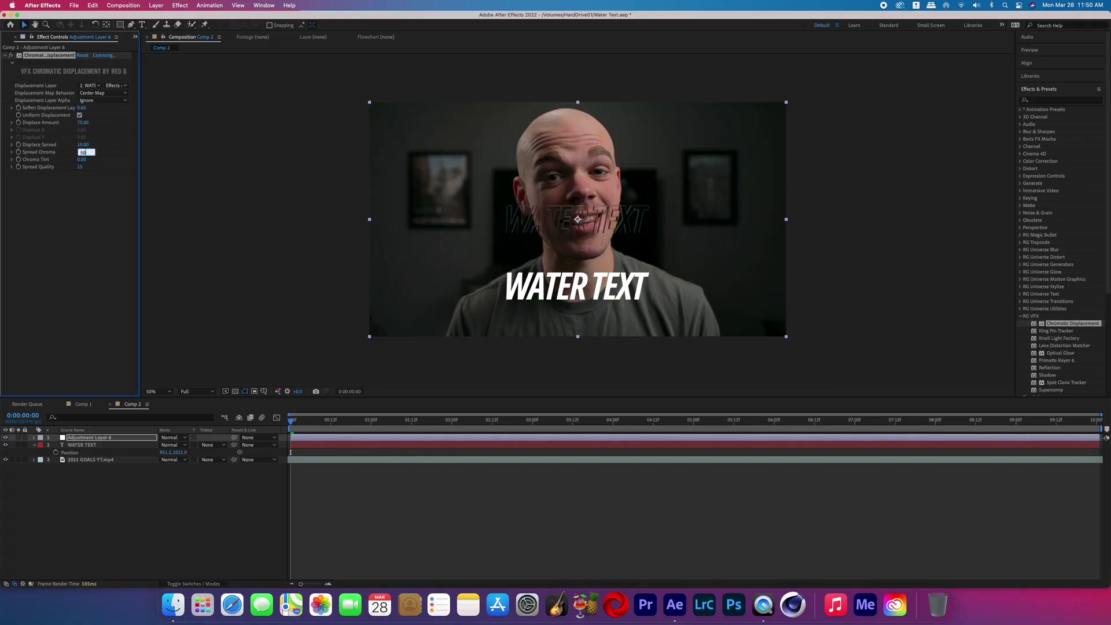
pyautogui.press('/')
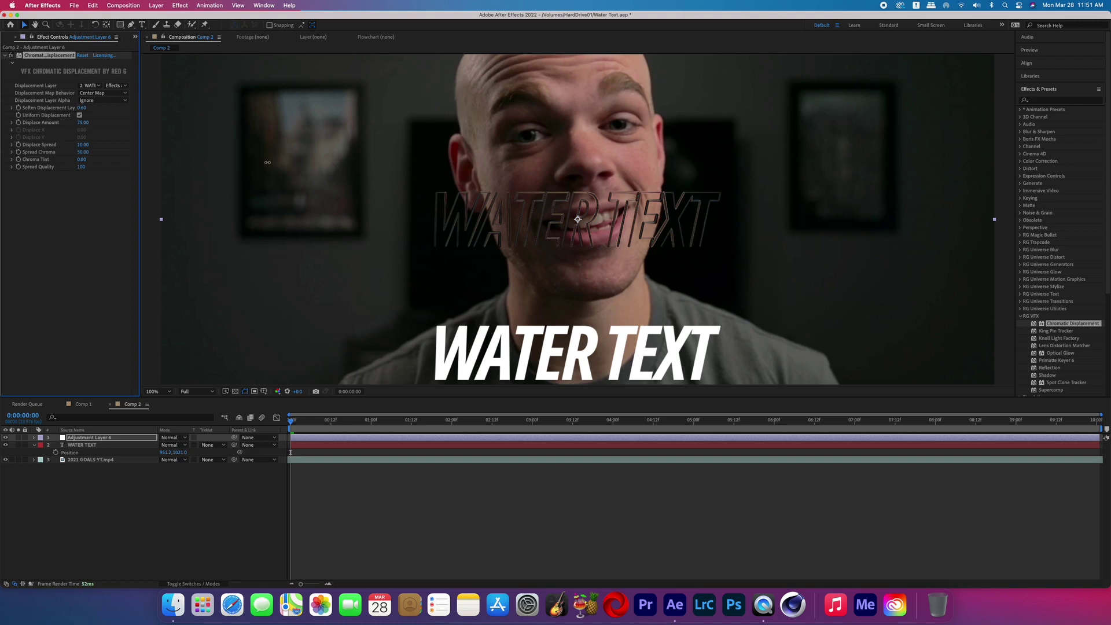
pyautogui.press(',')
pyautogui.press(',')
pyautogui.hotkey('ctrl', 'Down')
# Apply Turbulent Noise to WATER TEXT with Strings fractal type and Linear noise.
pyautogui.write('turbul')
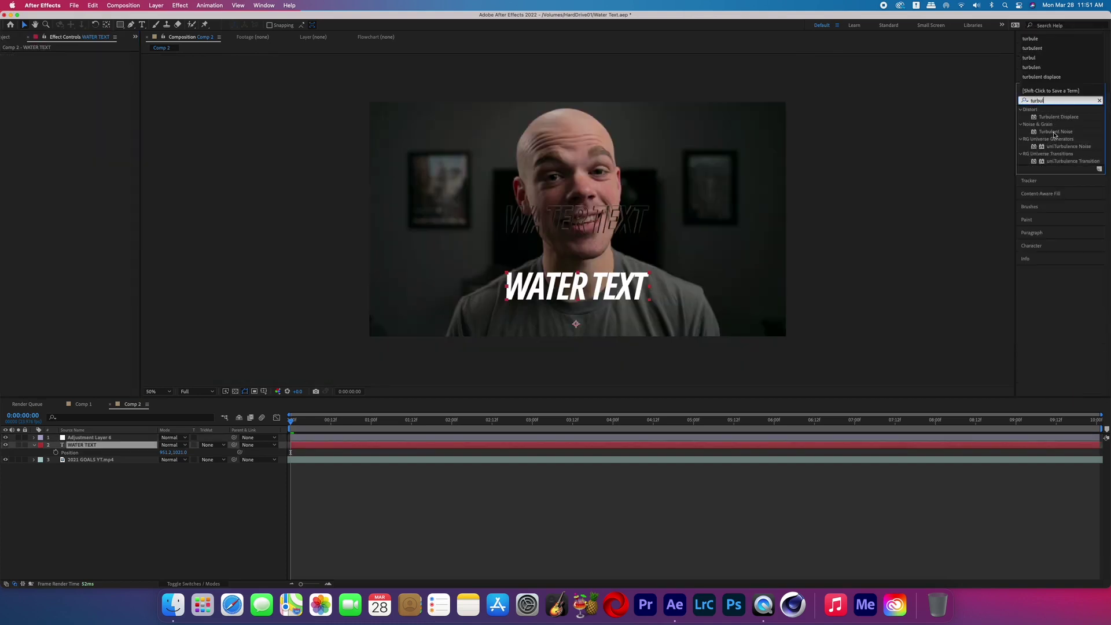
pyautogui.moveTo(1055, 133); pyautogui.dragTo(668, 455)
pyautogui.press('.')
pyautogui.click(94, 63)
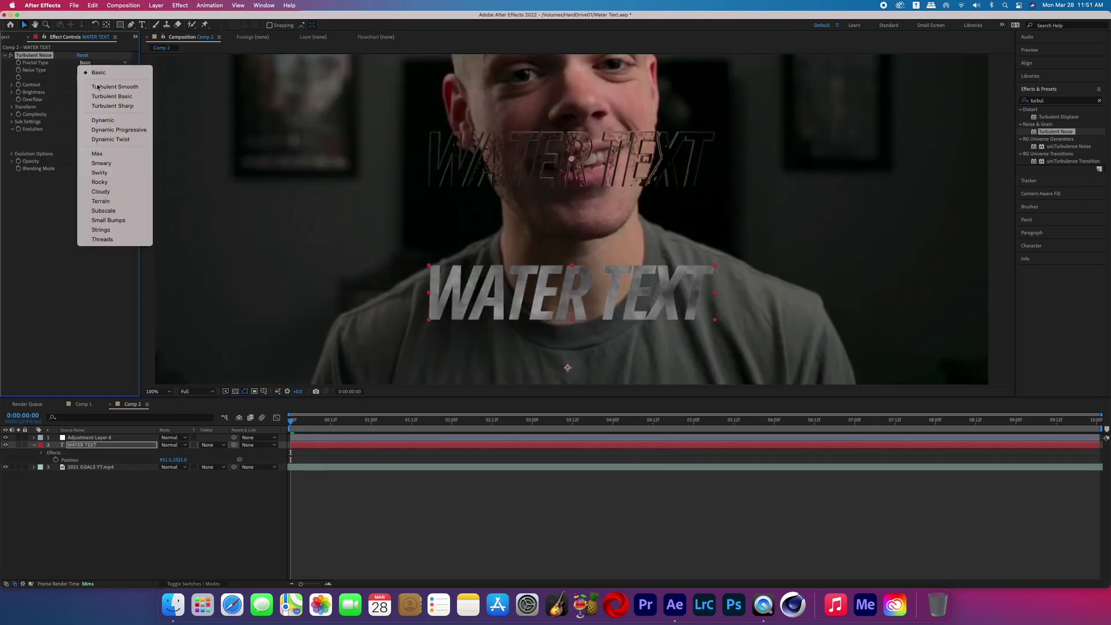
pyautogui.click(107, 230)
pyautogui.click(113, 70)
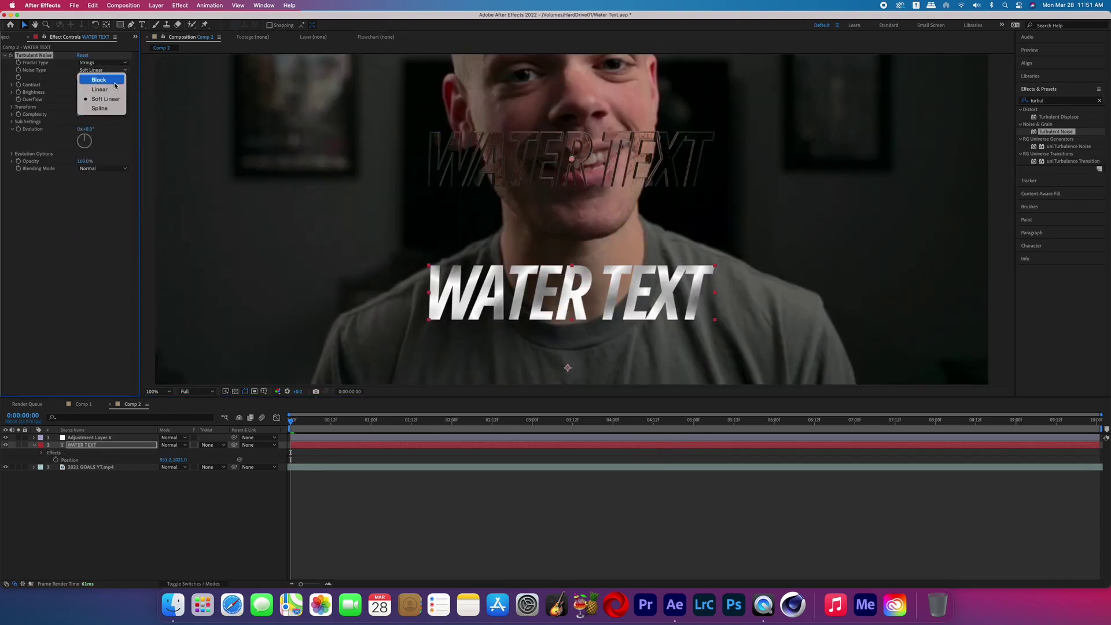
pyautogui.click(93, 81)
pyautogui.click(1099, 100)
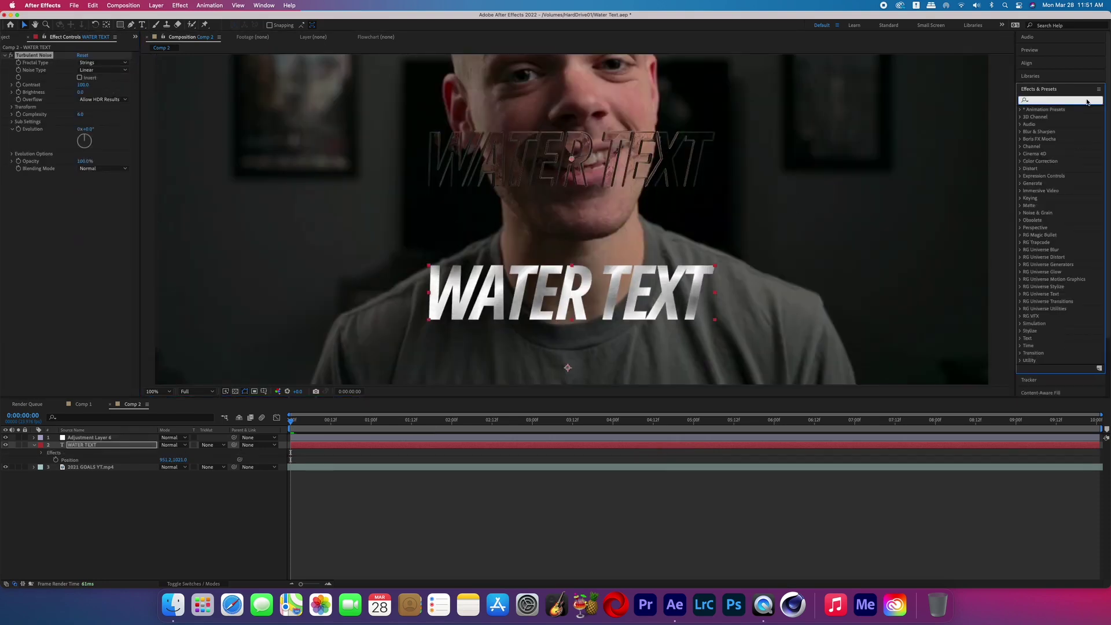
# Apply the Tint effect to the WATER TEXT layer.
pyautogui.write('tint')
pyautogui.moveTo(1051, 140); pyautogui.dragTo(137, 221)
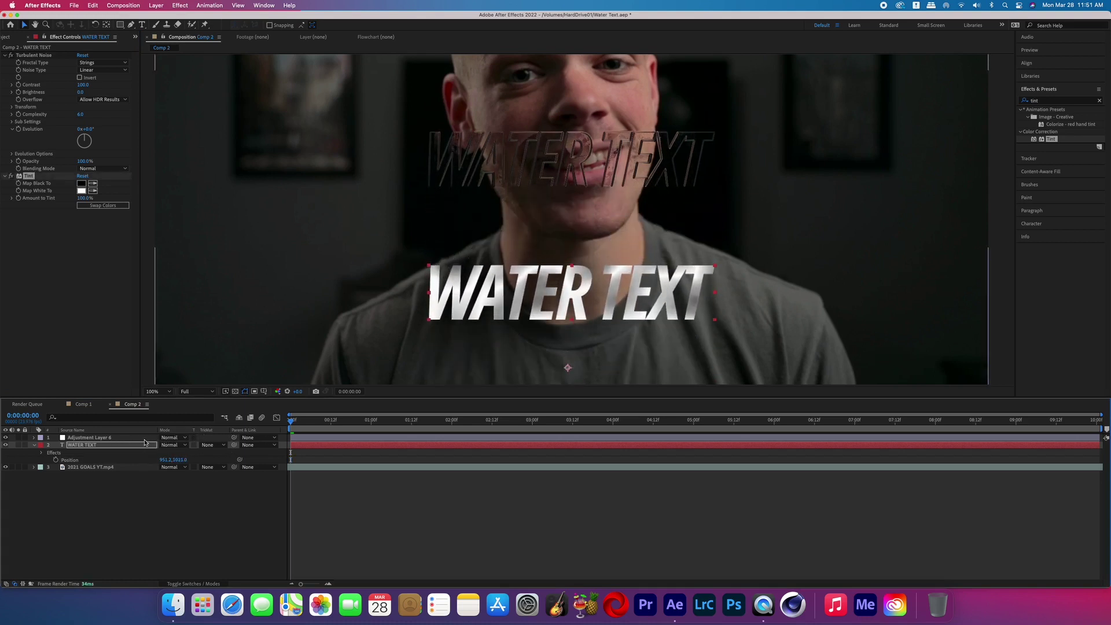
pyautogui.press('u')
# Adjust the adjustment layer's Position to lower it in the frame.
pyautogui.click(129, 437)
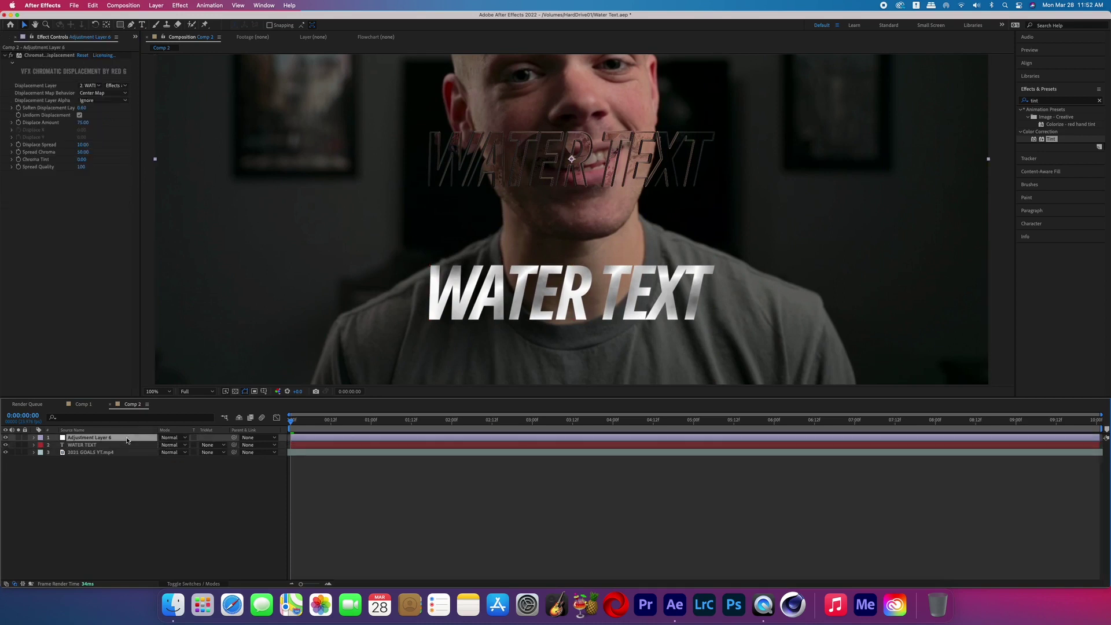
pyautogui.press('p')
pyautogui.moveTo(180, 444); pyautogui.dragTo(179, 444)
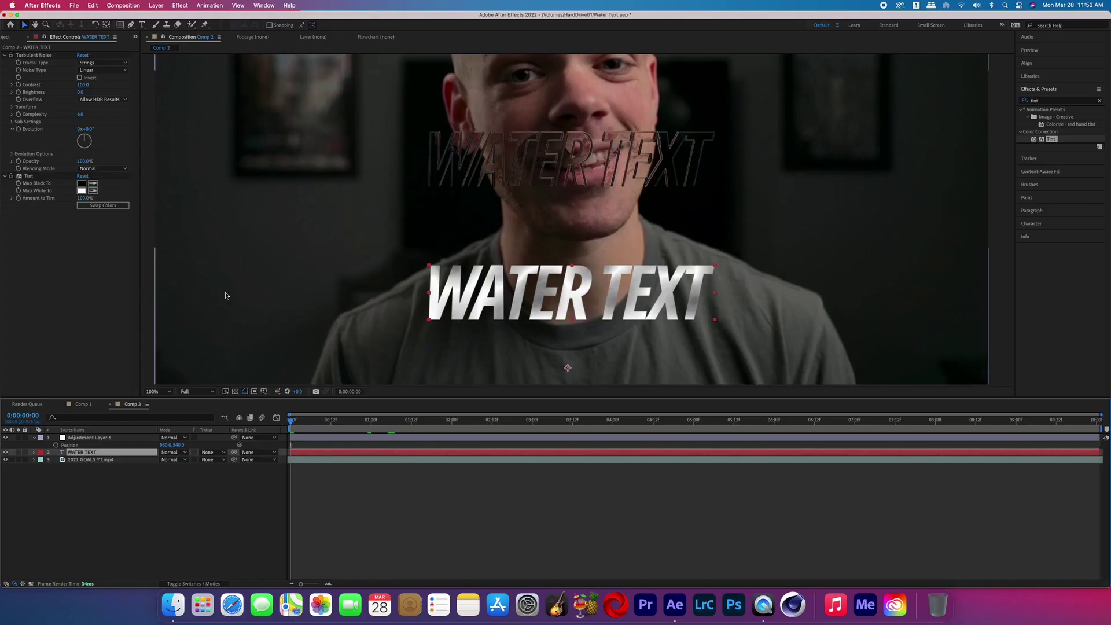
# Set Tint's Map White To a light cyan and Map Black To a blue.
pyautogui.click(563, 473)
pyautogui.click(514, 422)
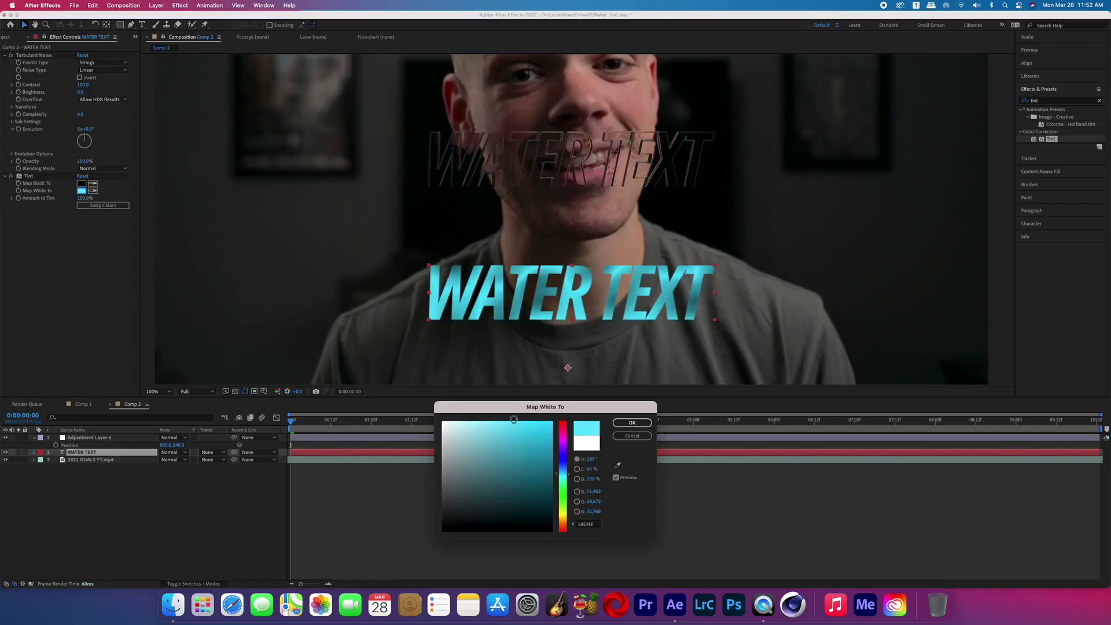
pyautogui.click(632, 423)
pyautogui.click(81, 183)
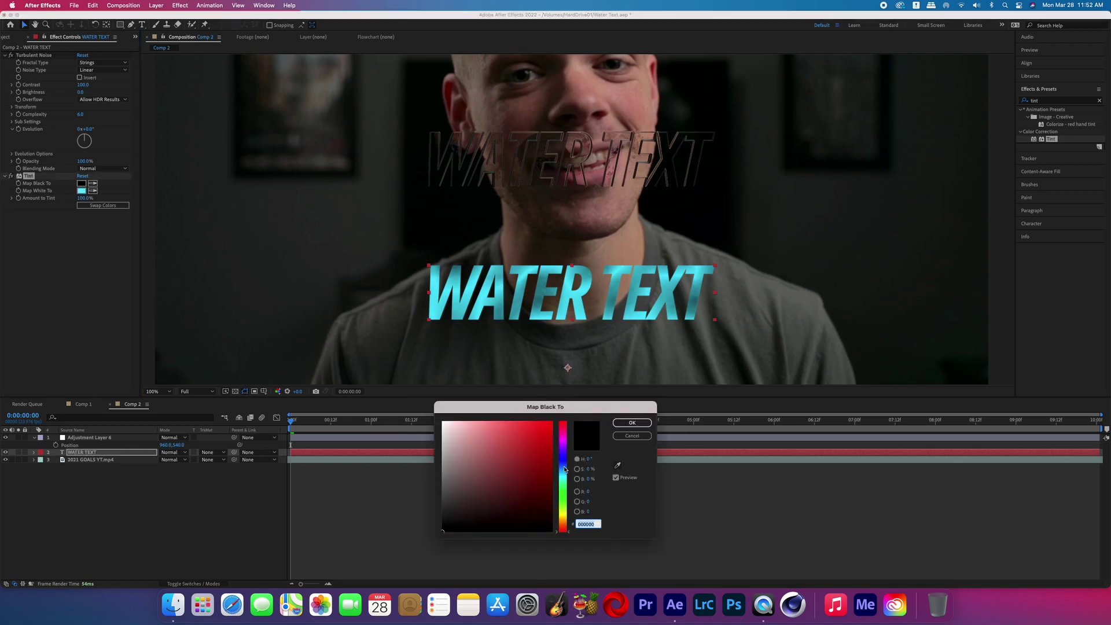
pyautogui.click(563, 469)
pyautogui.click(529, 447)
pyautogui.click(632, 422)
pyautogui.click(1099, 100)
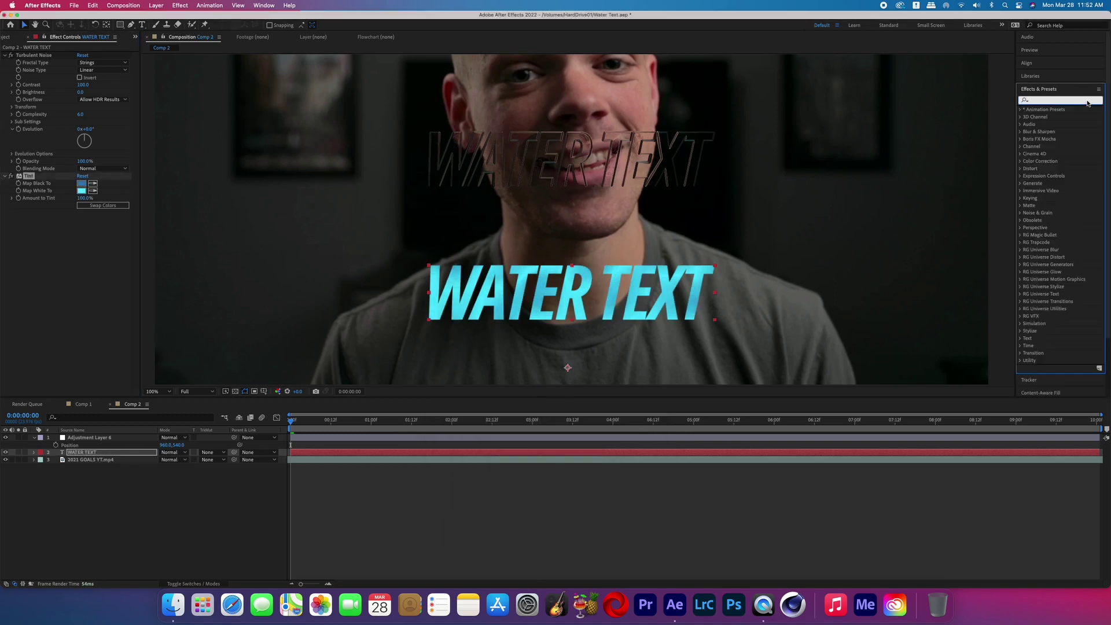
# Apply Roughen Edges to WATER TEXT with Border 10.70 and Edge Sharpness 0.40.
pyautogui.write('roughen')
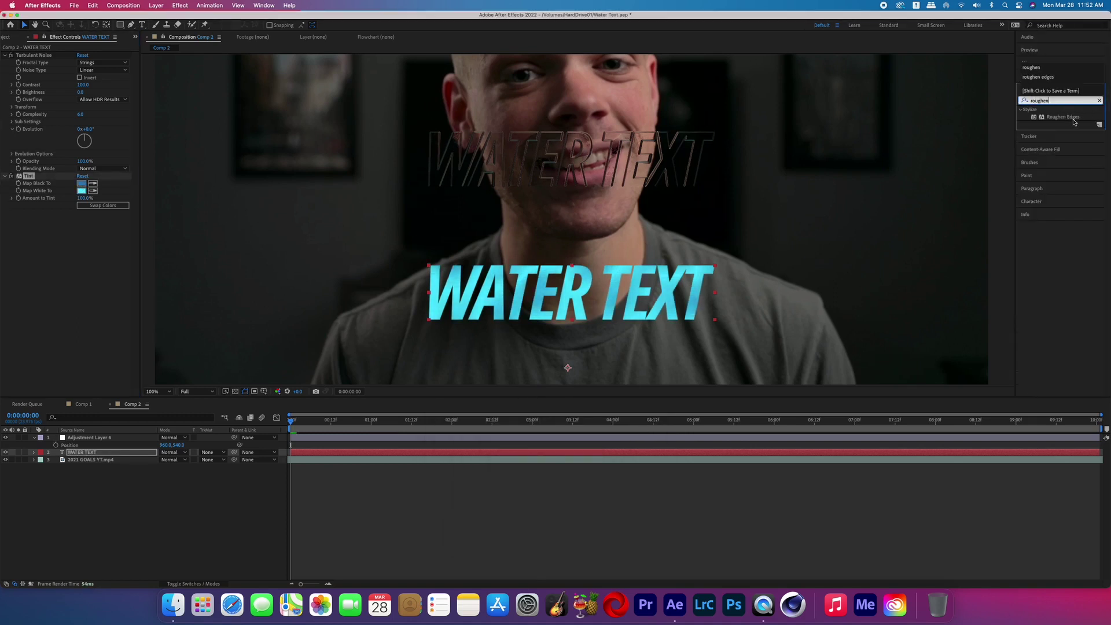
pyautogui.moveTo(1074, 120); pyautogui.dragTo(670, 420)
pyautogui.moveTo(626, 451); pyautogui.dragTo(624, 453)
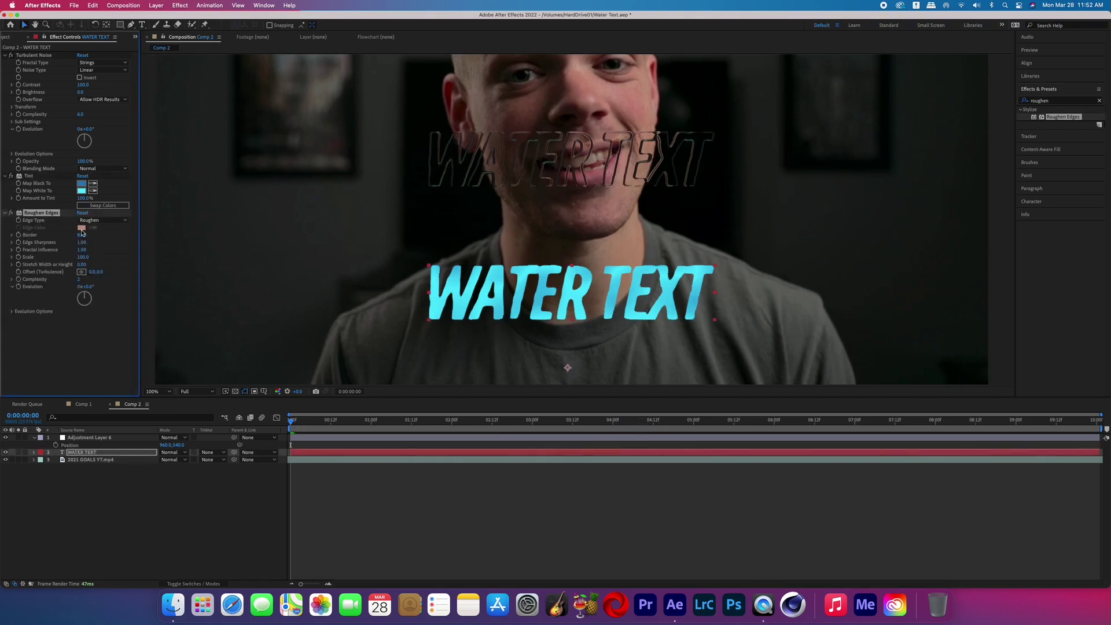
pyautogui.write('10.7')
pyautogui.press('Return')
pyautogui.write('.4')
pyautogui.press('Return')
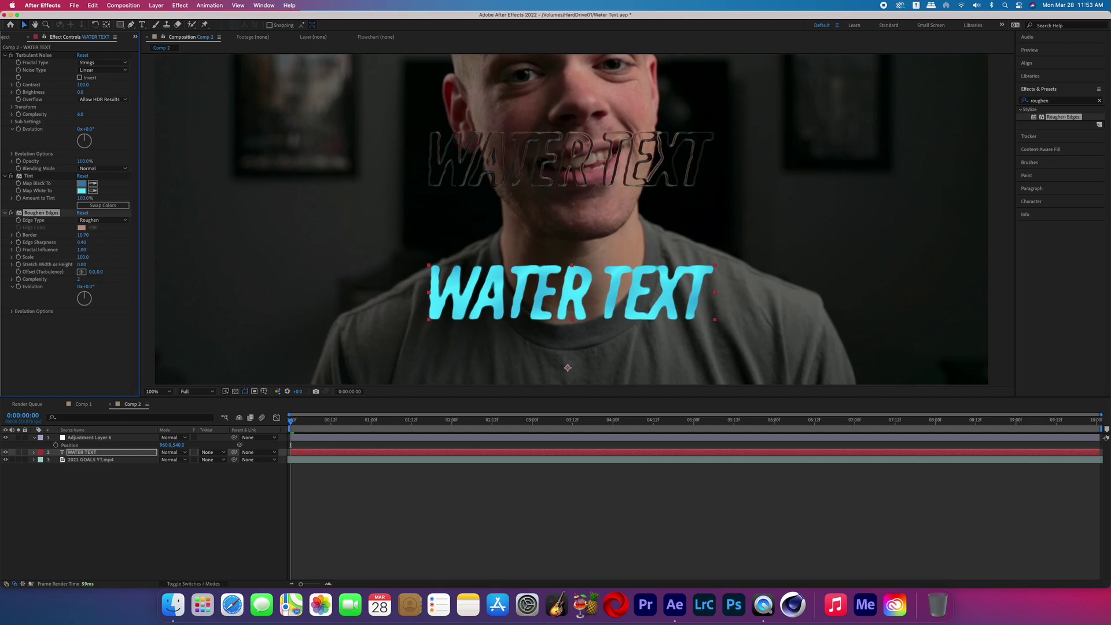
# Apply Turbulent Displace to the WATER TEXT layer.
pyautogui.click(1100, 101)
pyautogui.write('turbul')
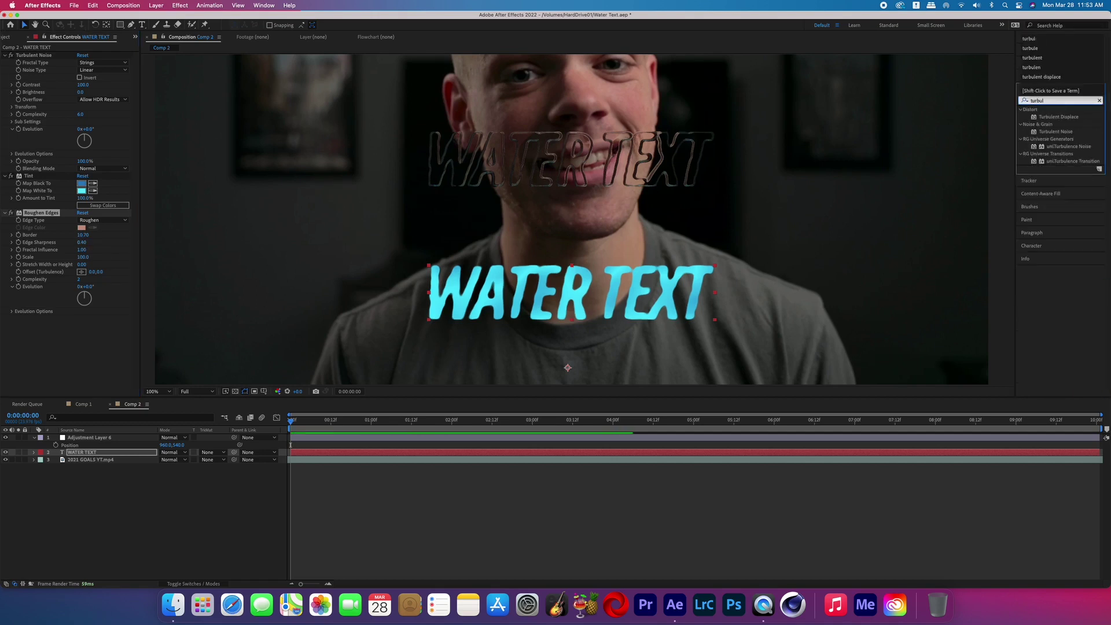
pyautogui.moveTo(1069, 118); pyautogui.dragTo(481, 453)
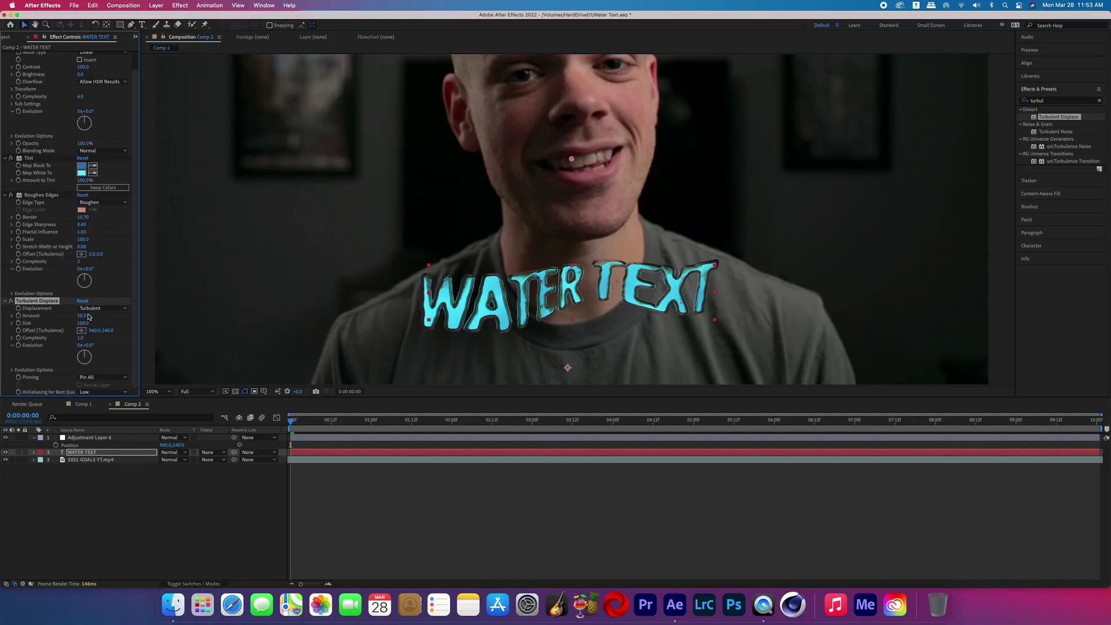
# Set Turbulent Displace to Turbulent Smoother with Amount 30 and Size 7.
pyautogui.click(94, 310)
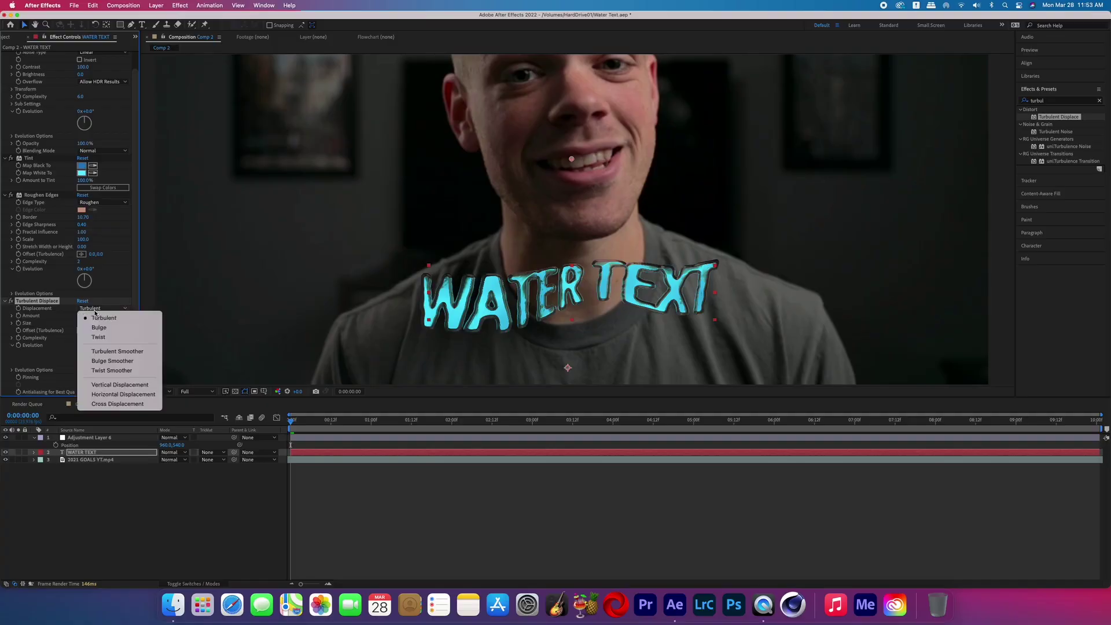
pyautogui.click(97, 350)
pyautogui.click(83, 316)
pyautogui.write('30')
pyautogui.press('Return')
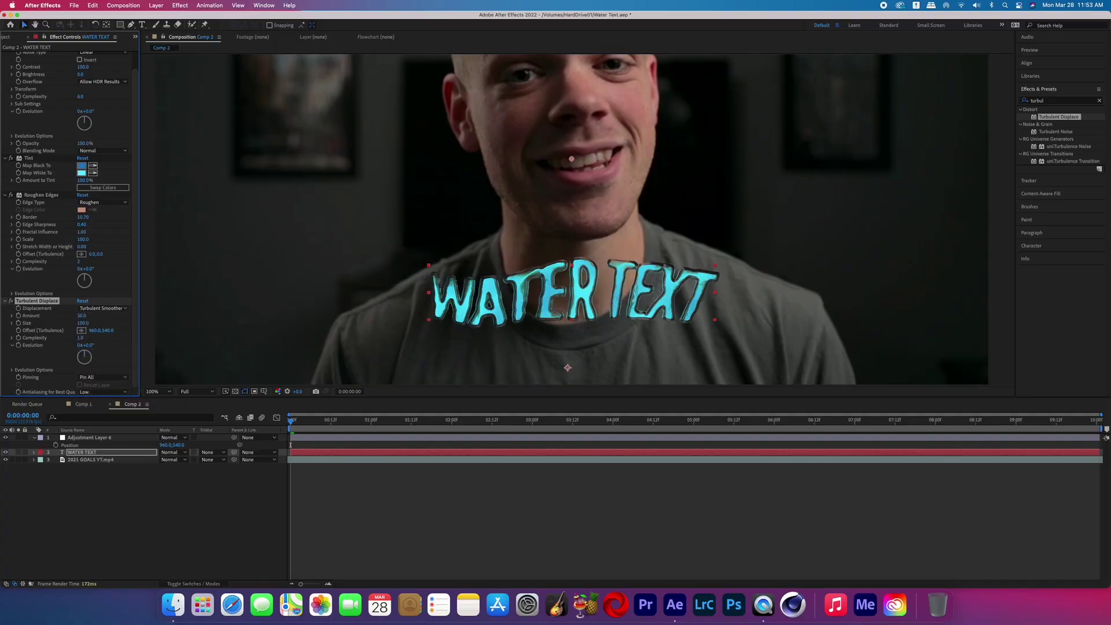
pyautogui.write('7')
pyautogui.press('Return')
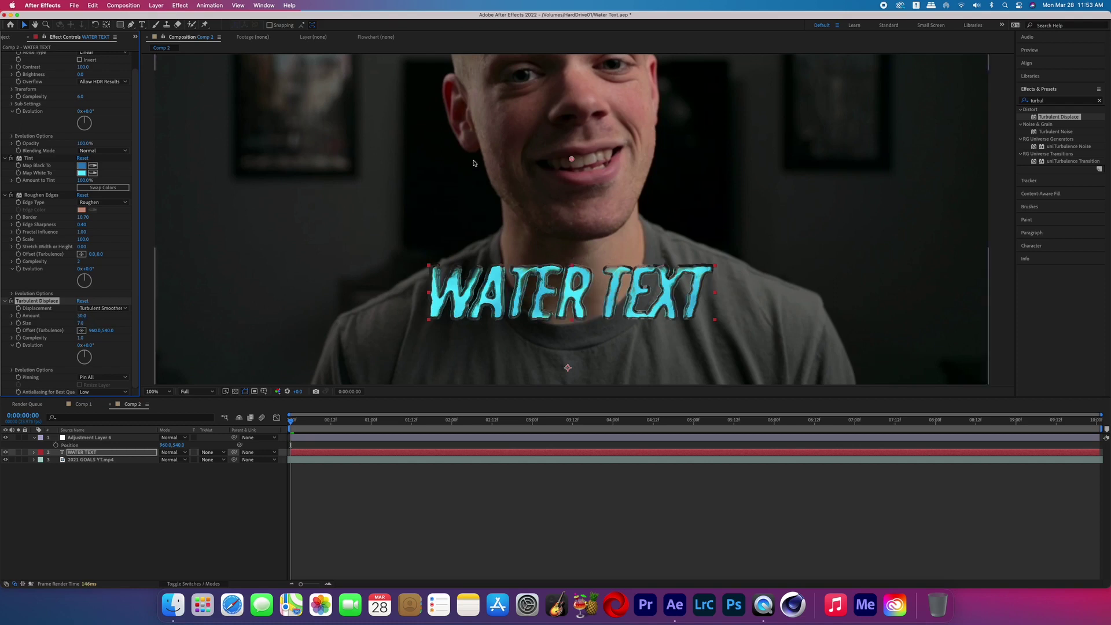
# Zoom out, move to the 3-second mark and preview the composition.
pyautogui.press(',')
pyautogui.moveTo(292, 421); pyautogui.dragTo(533, 419)
pyautogui.press('space')
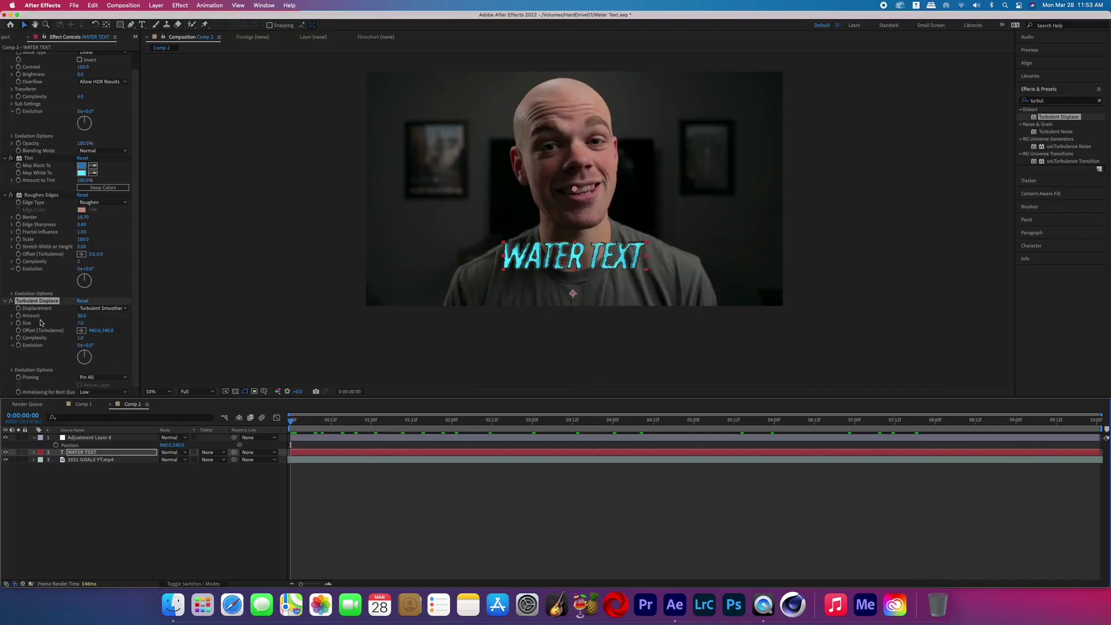
# Keyframe Turbulent Displace Evolution at 0:00, then edit its value at 10 seconds.
pyautogui.click(19, 346)
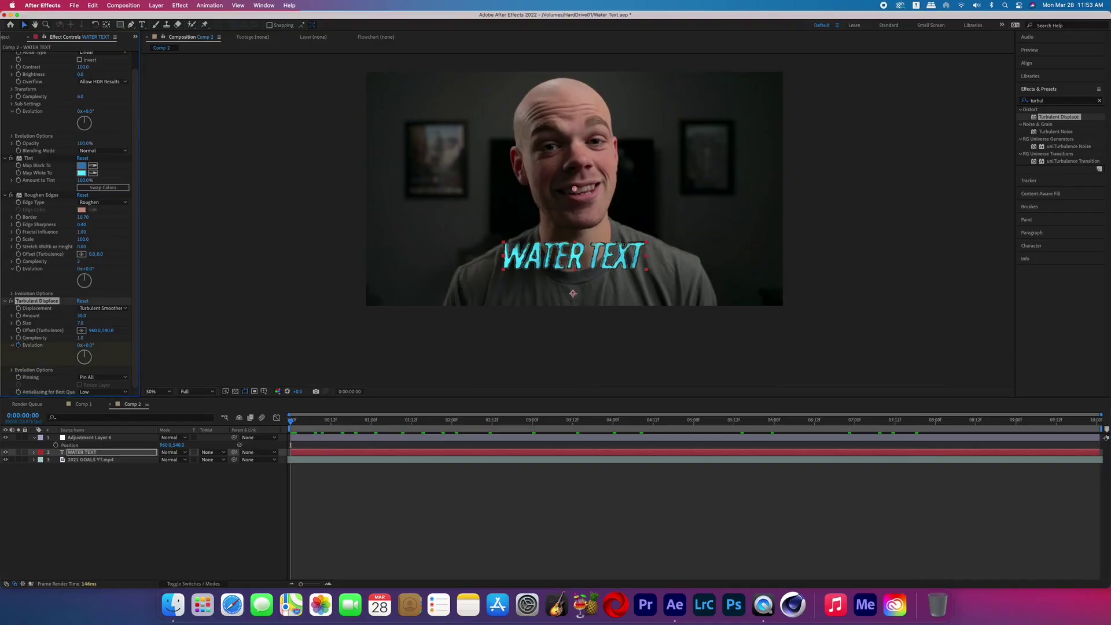
pyautogui.moveTo(293, 424); pyautogui.dragTo(1109, 396)
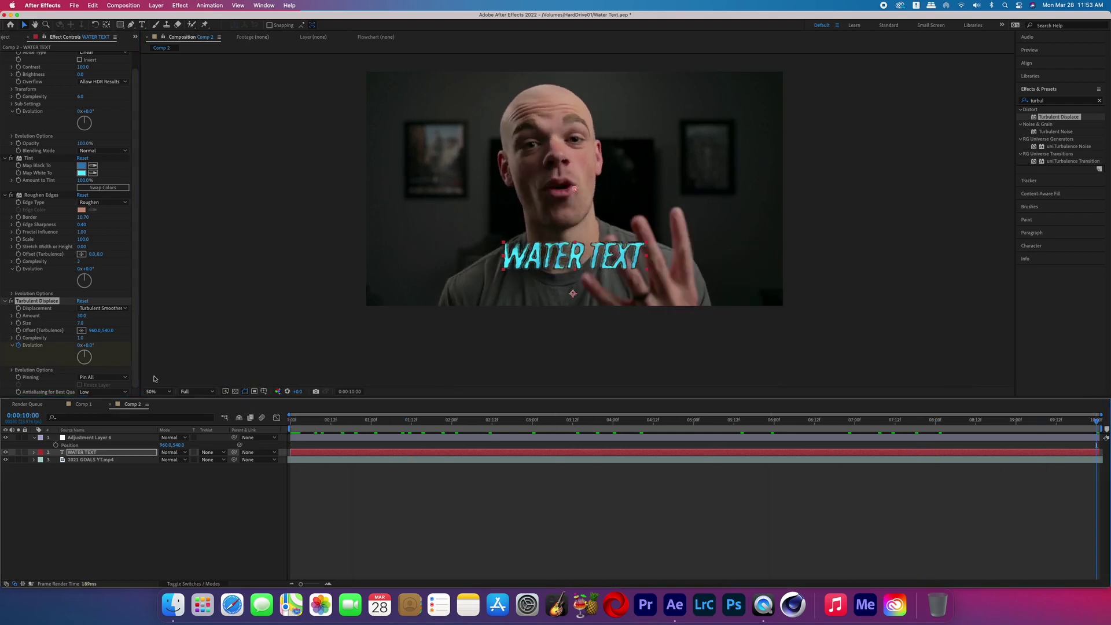
pyautogui.click(80, 345)
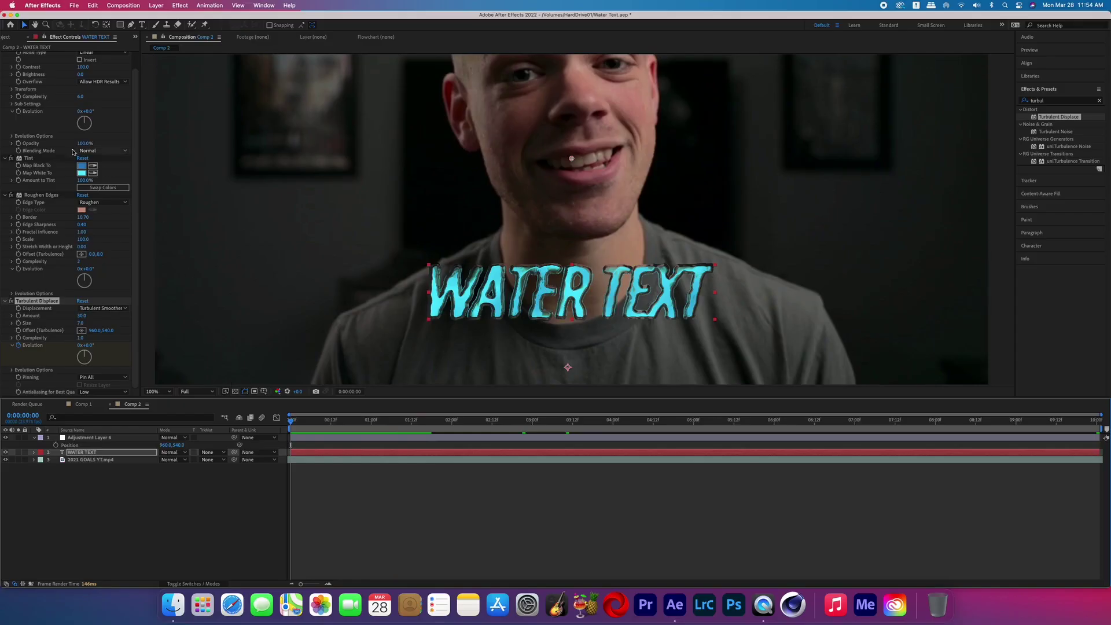
# Set Turbulent Noise Evolution to 4 revolutions at 10 seconds, then preview from the start.
pyautogui.scroll(1, 29, 134)
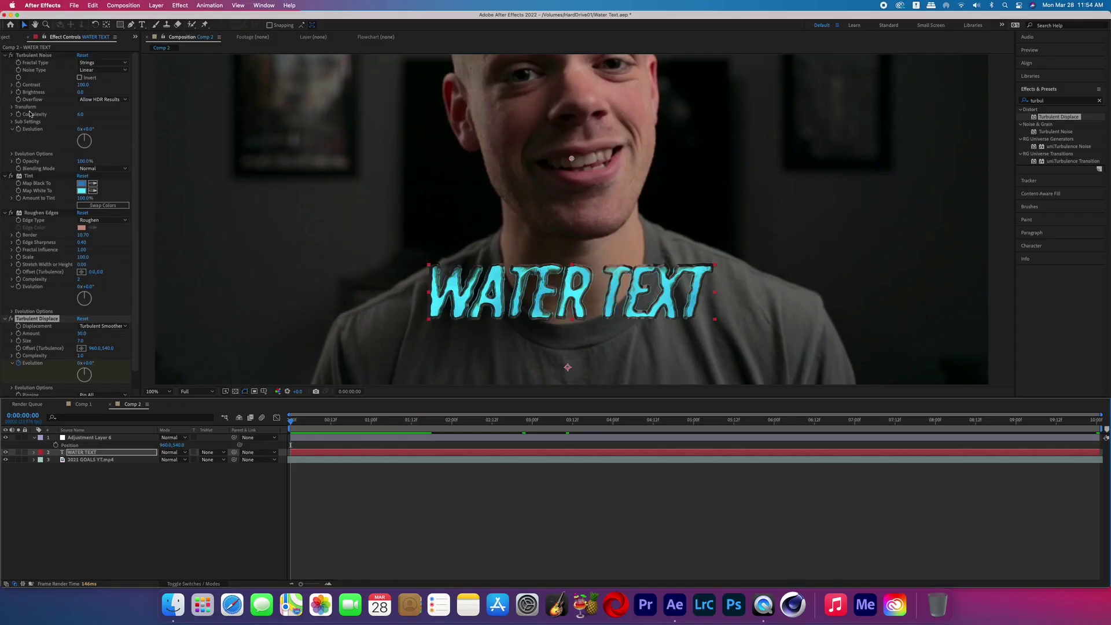
pyautogui.click(20, 131)
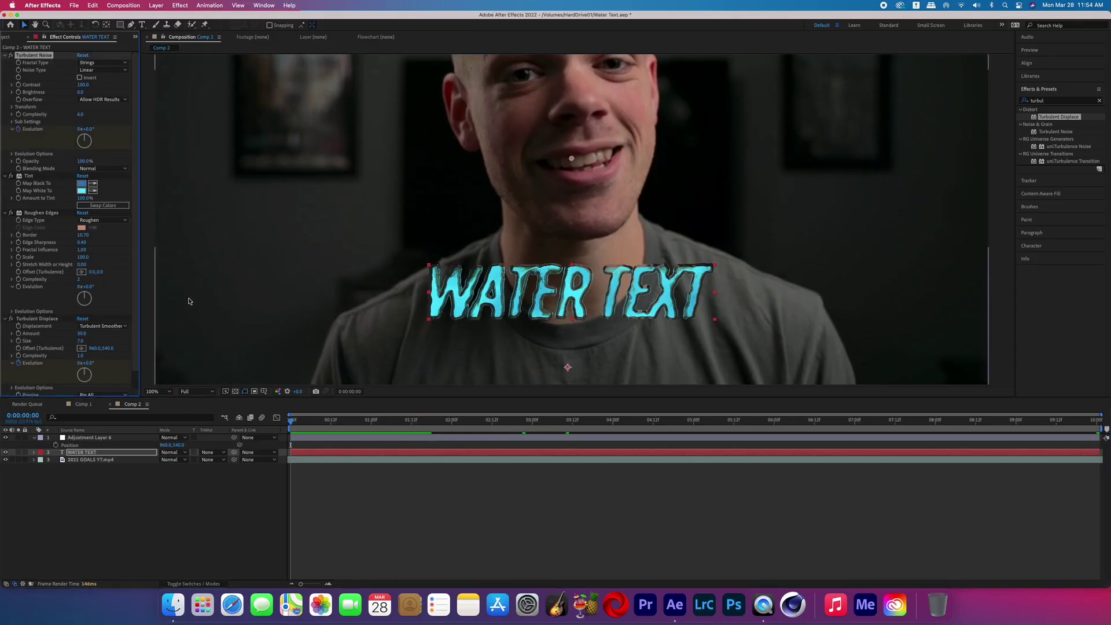
pyautogui.moveTo(290, 426); pyautogui.dragTo(1097, 423)
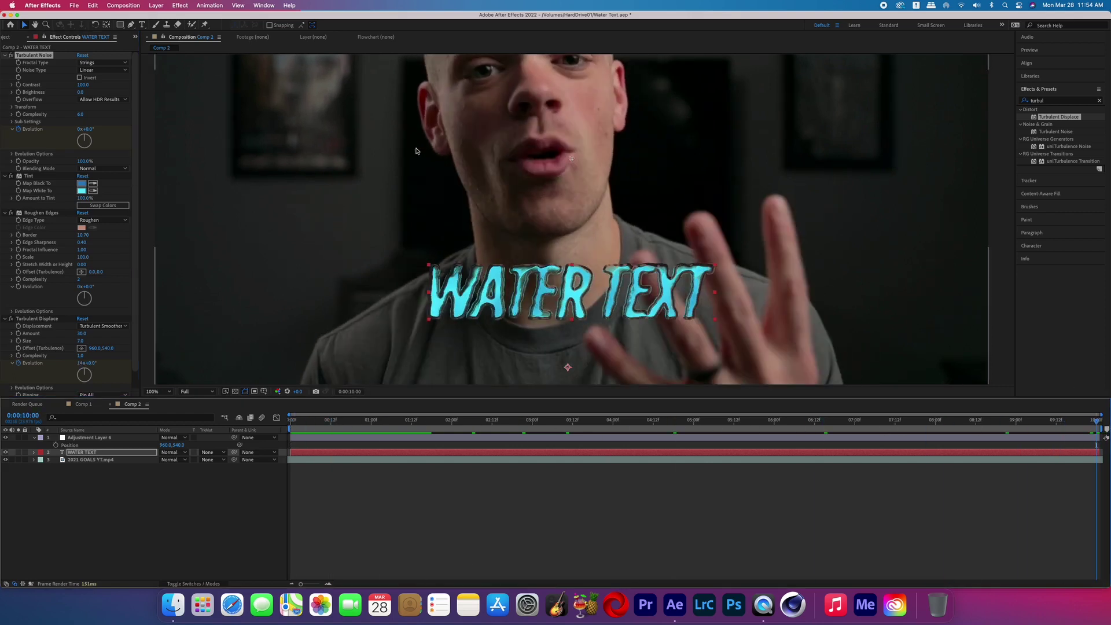
pyautogui.click(79, 129)
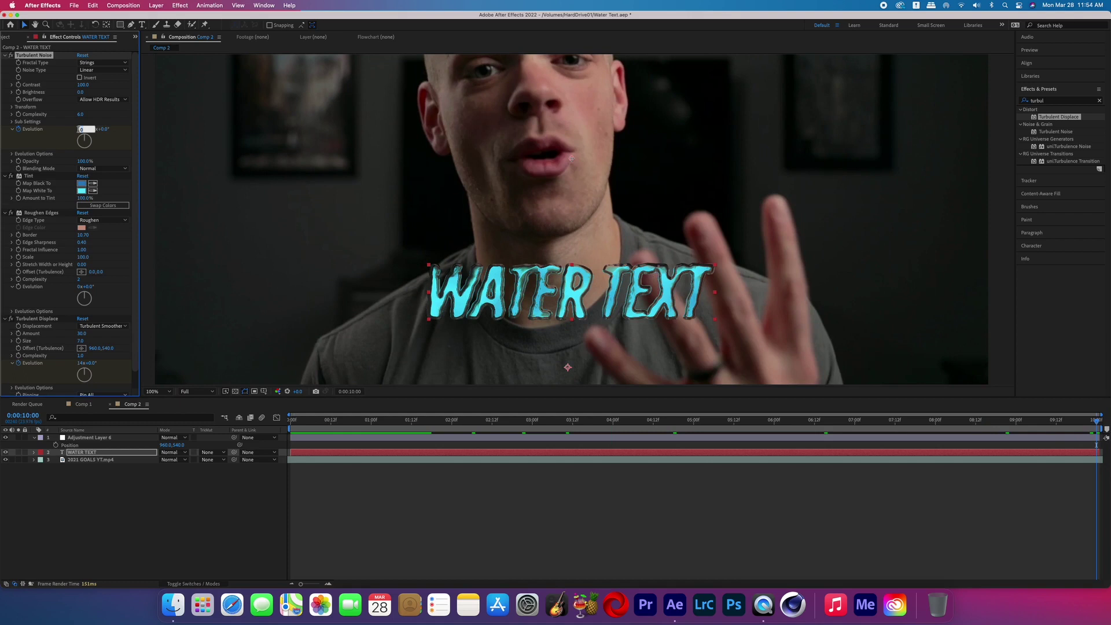
pyautogui.press('Return')
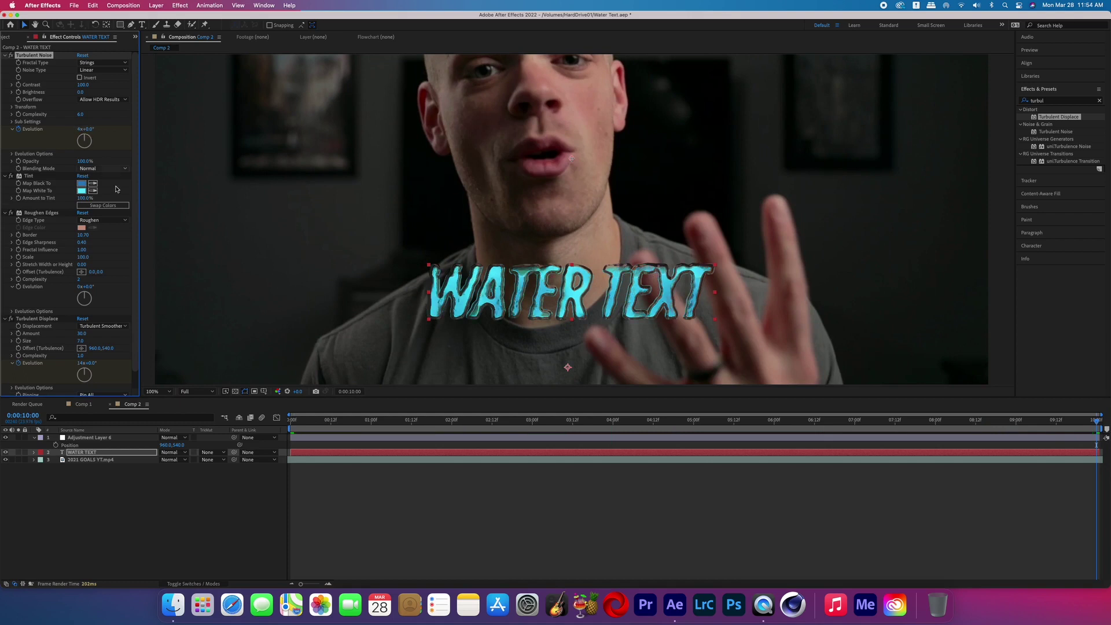
pyautogui.moveTo(342, 423); pyautogui.dragTo(290, 421)
pyautogui.press('space')
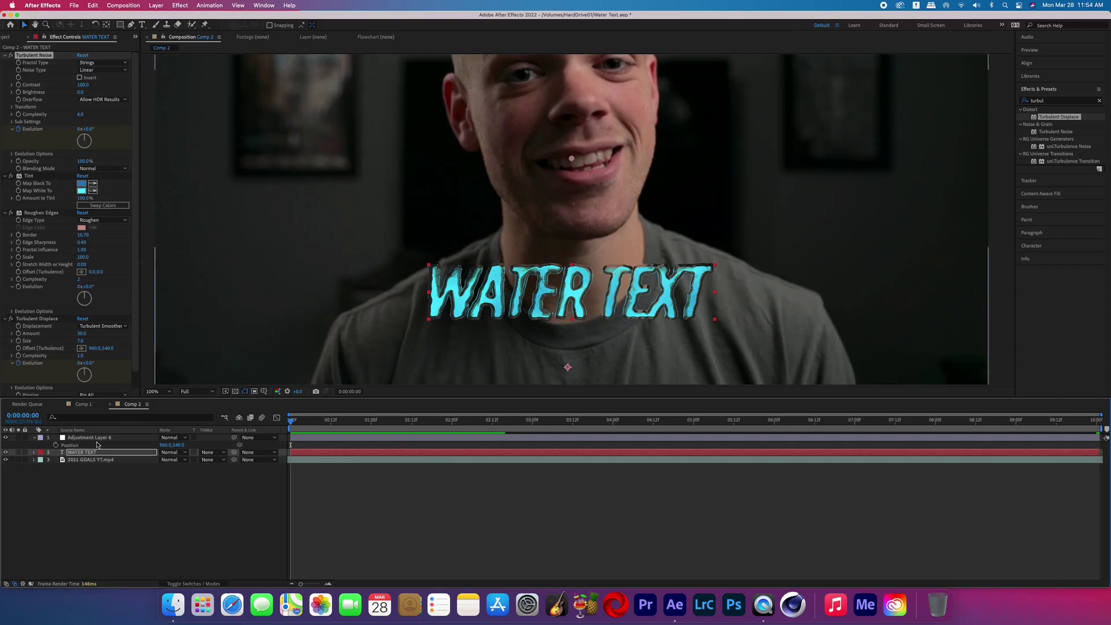
# Set WATER TEXT opacity to 38% and zoom the viewer out to 50%.
pyautogui.press('t')
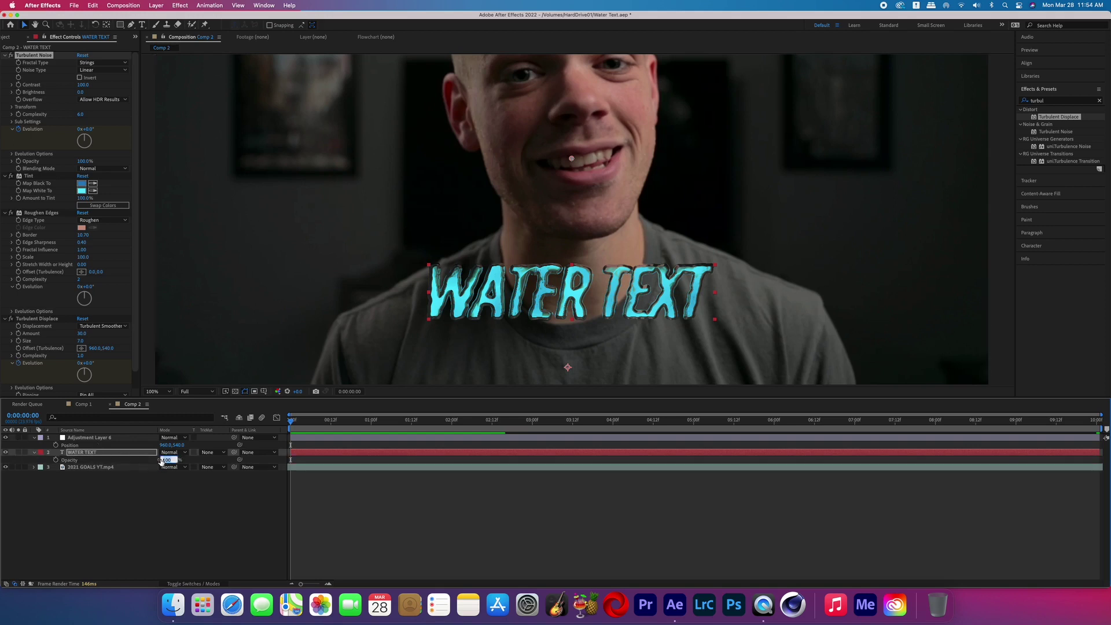
pyautogui.press('Return')
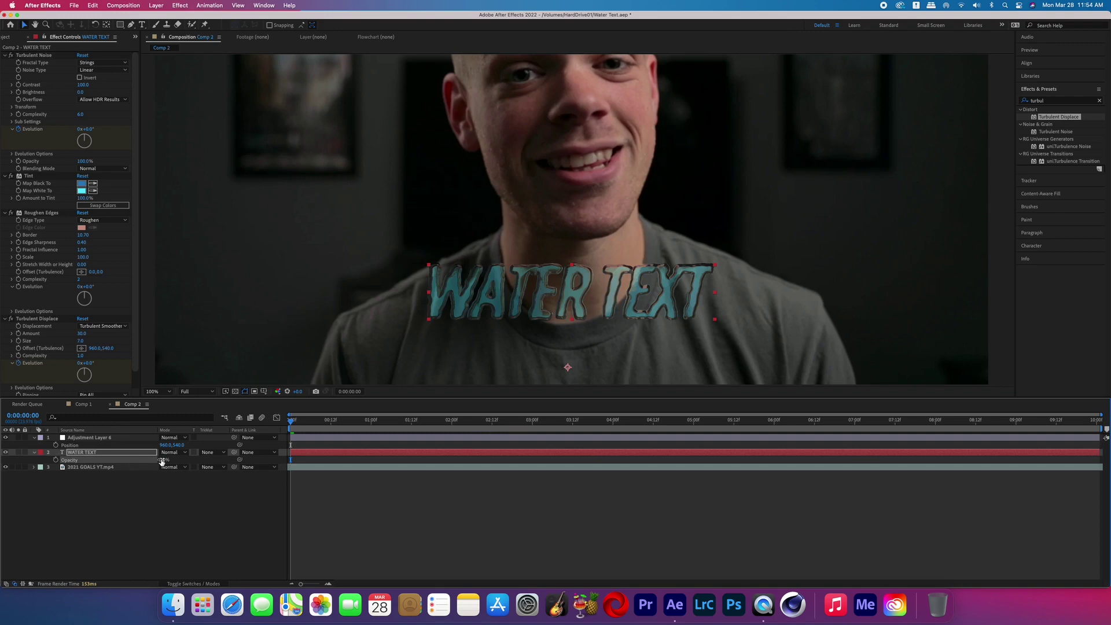
pyautogui.press(',')
pyautogui.press(',')
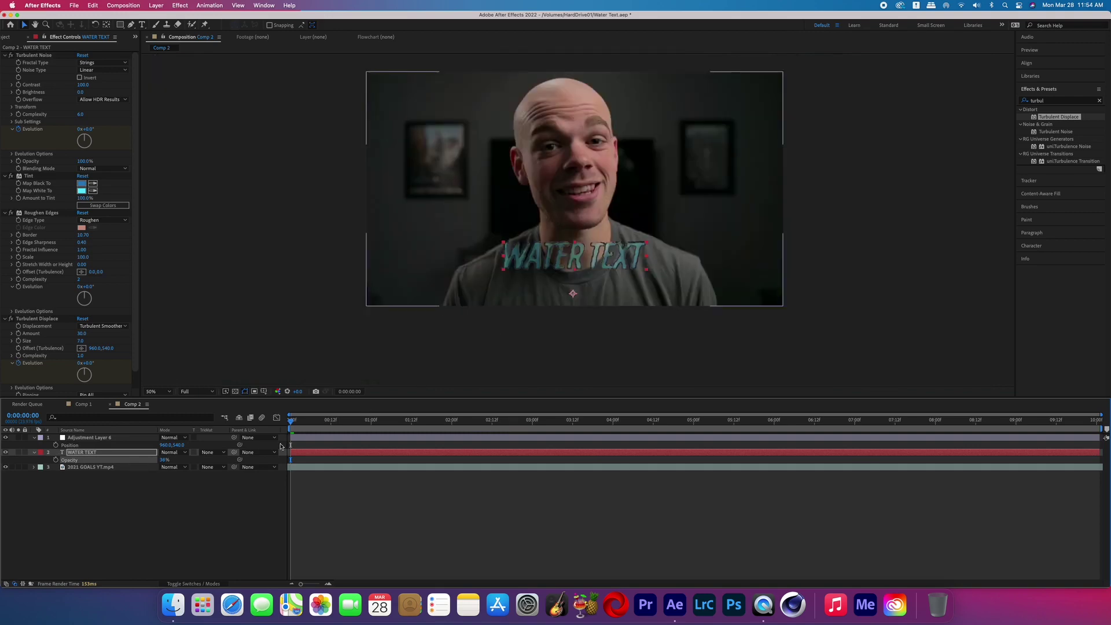